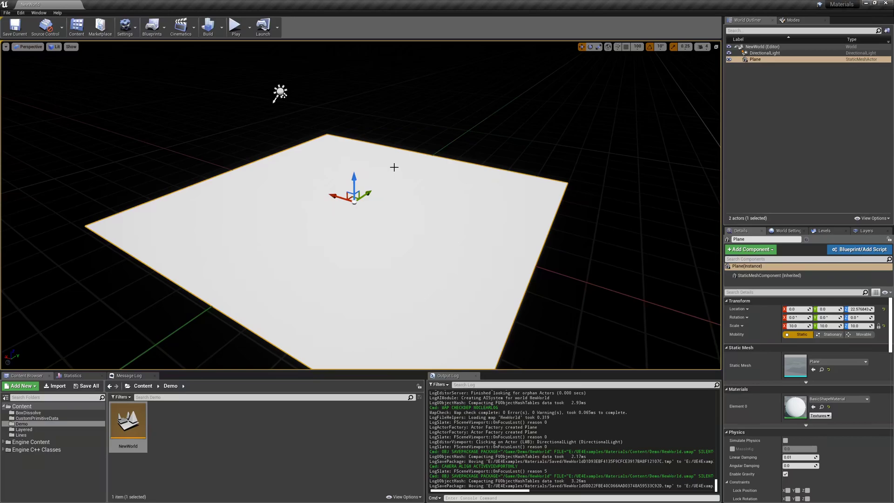
Create a material named M_CustomPrimitiveData in the Demo folder and save it.
right_click(175, 437)
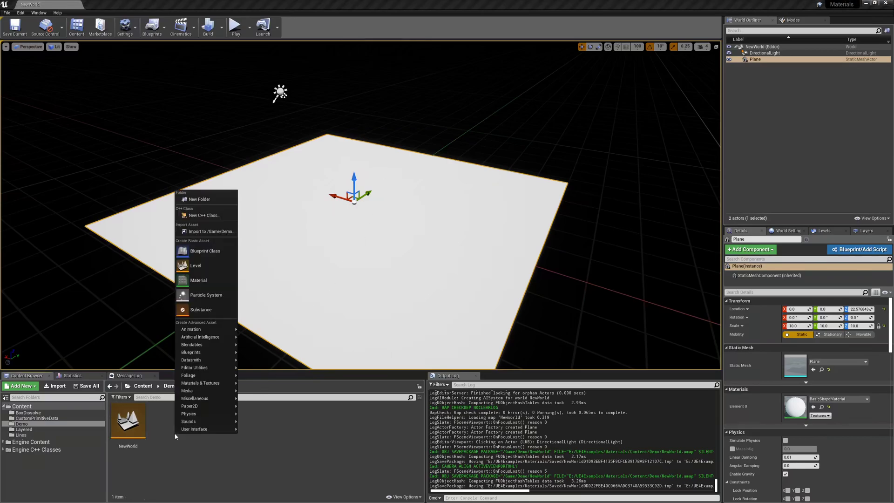
left_click(223, 284)
type("M_CustomPr")
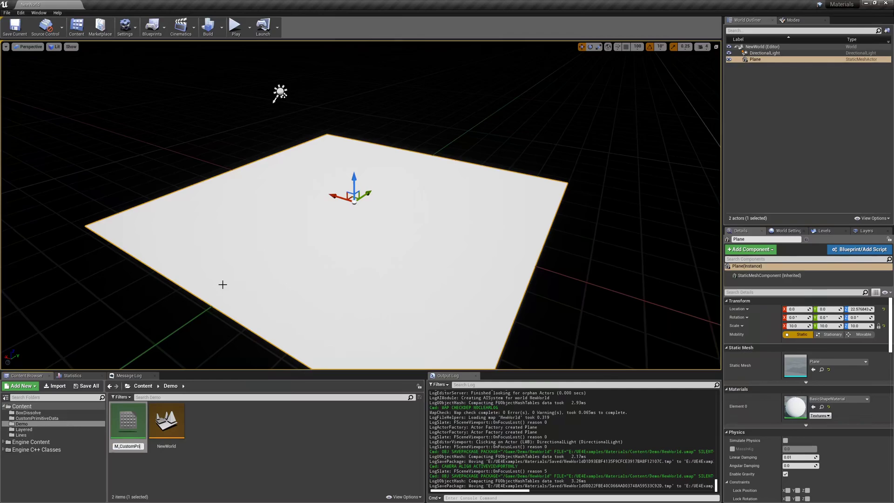
type("imitiveData")
key("Return")
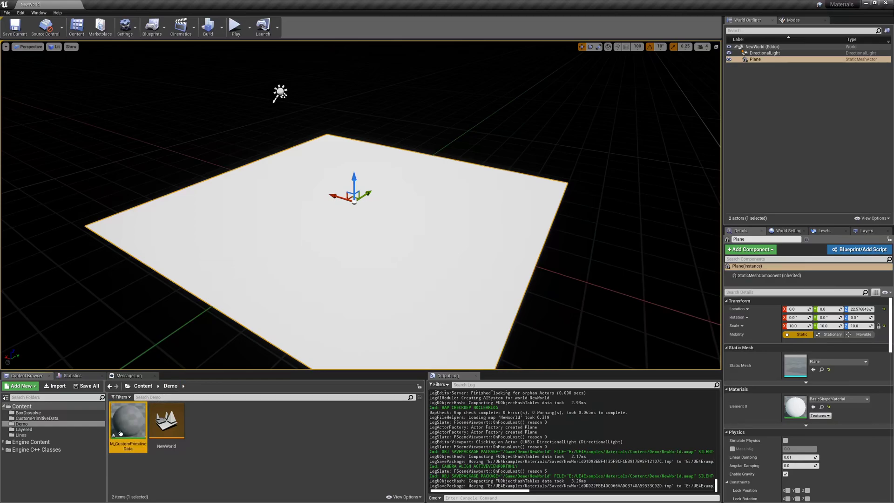
key("ctrl+s")
Create an Actor-based Blueprint class named BP_CustomPrimitiveData in the Demo folder.
right_click(214, 429)
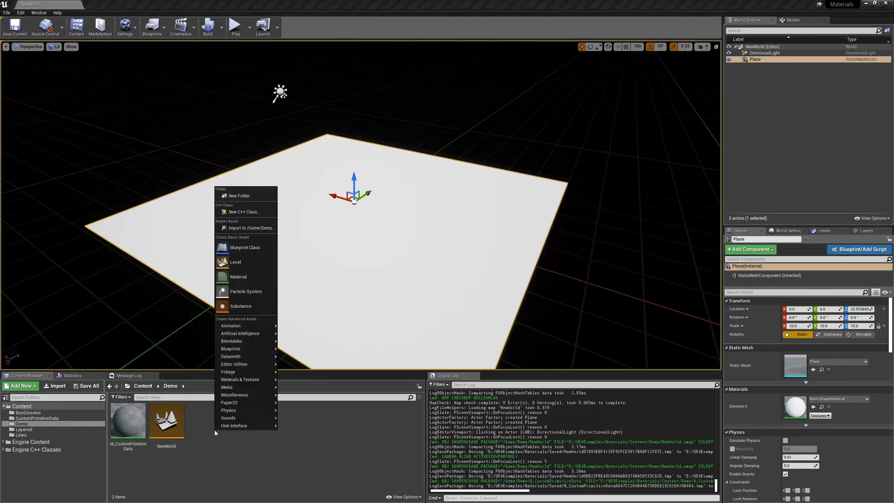
left_click(250, 249)
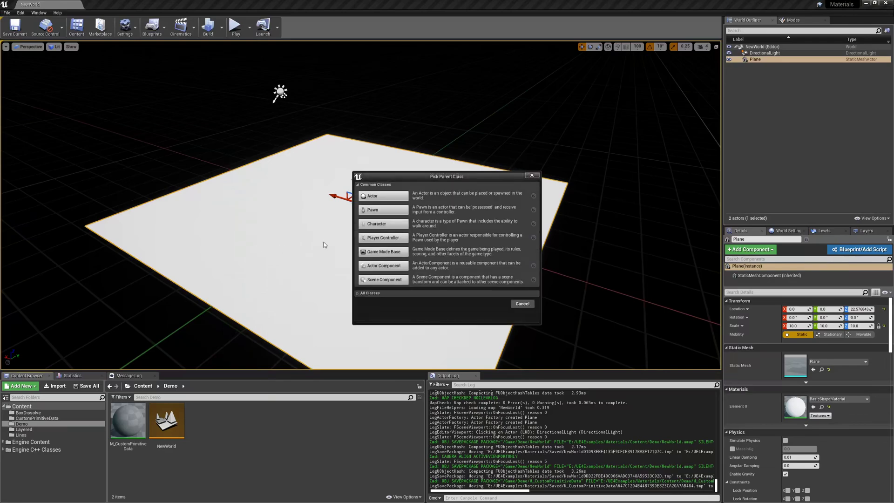
left_click(385, 198)
type("BP_")
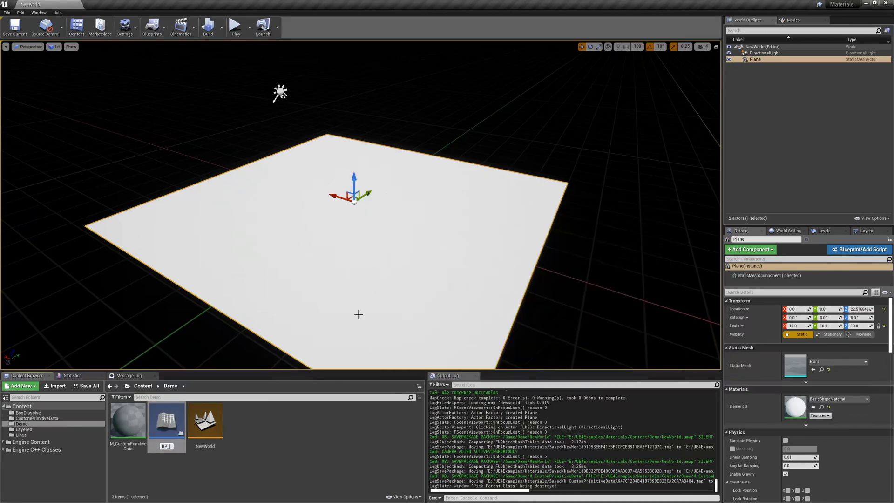
type("CustomPrimitiveData")
key("Return")
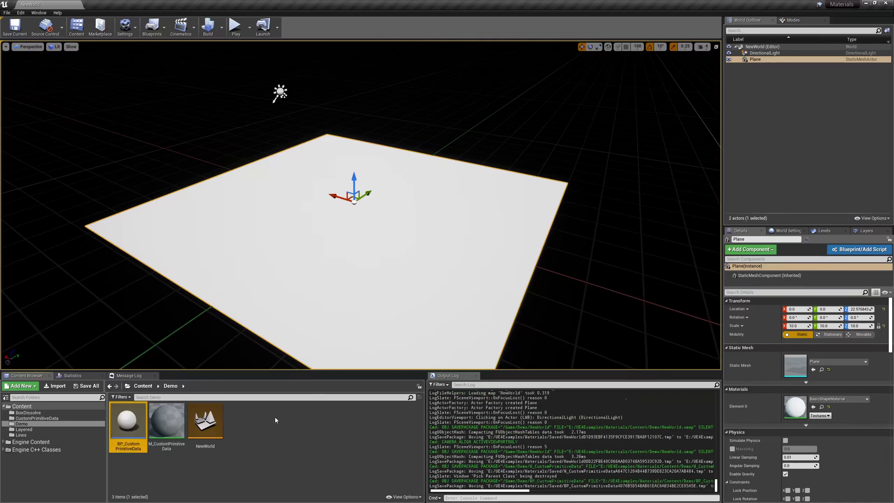
In the M_CustomPrimitiveData material, add a VectorParameter named Color and connect it to Base Color.
left_click(170, 426)
double_click(171, 425)
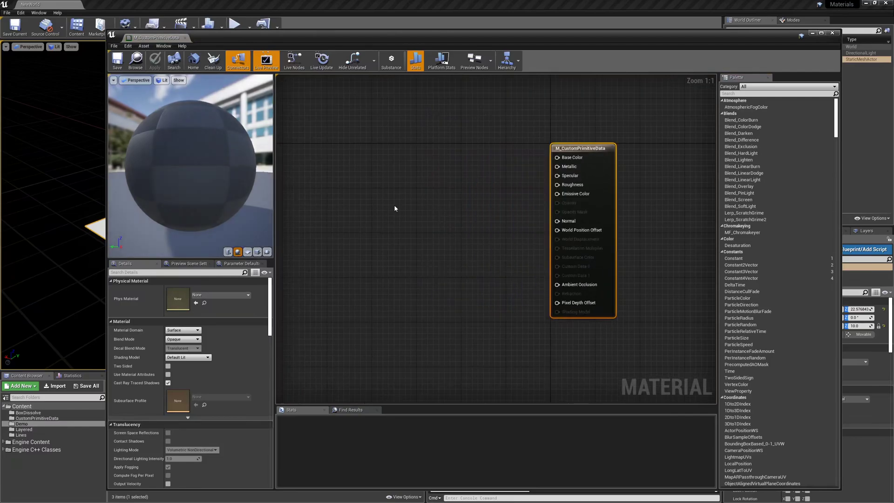
right_click(395, 208)
type("parameter")
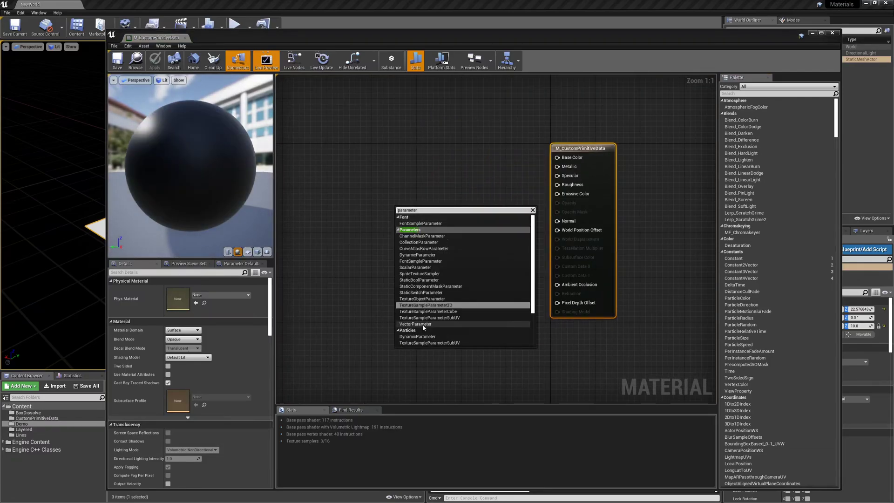
left_click(419, 324)
type("Color")
key("Return")
left_click_drag(418, 217, 556, 157)
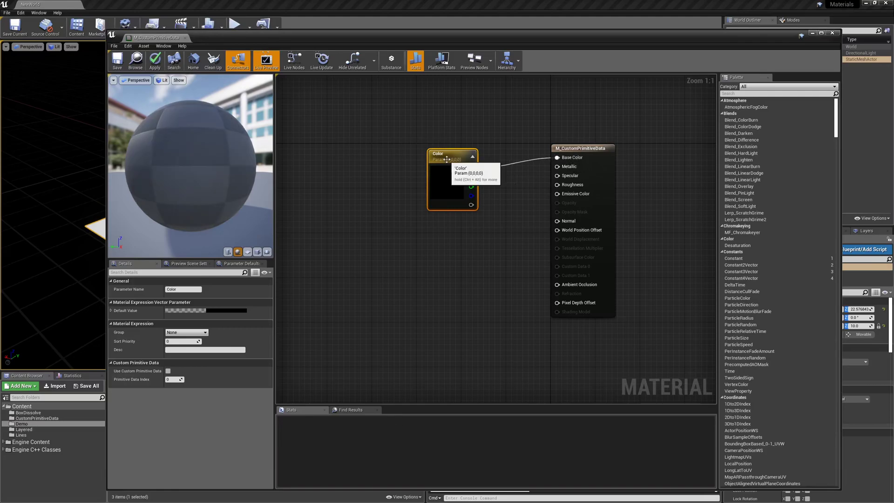
left_click_drag(447, 162, 459, 151)
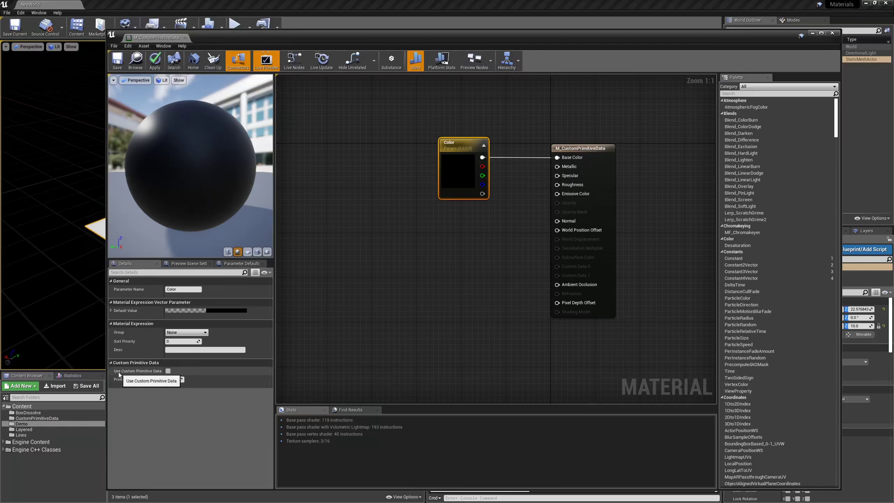
Enable Use Custom Primitive Data on the Color parameter and save the material.
left_click(168, 372)
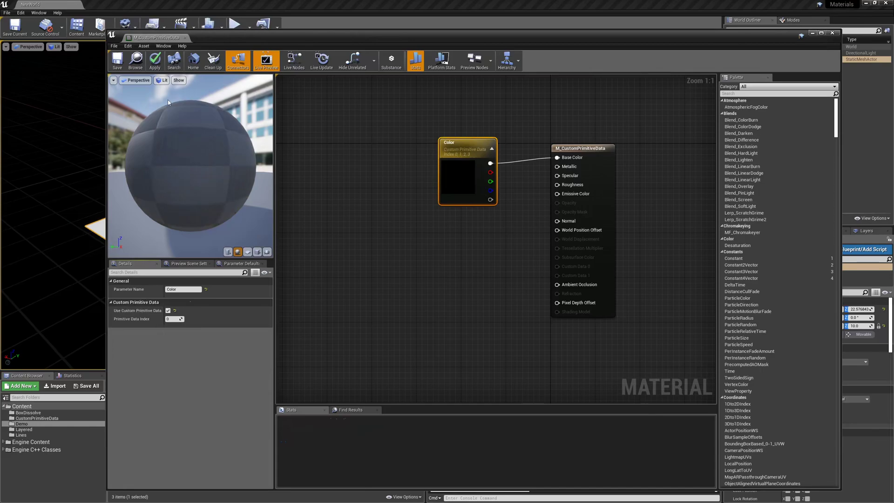
left_click(117, 60)
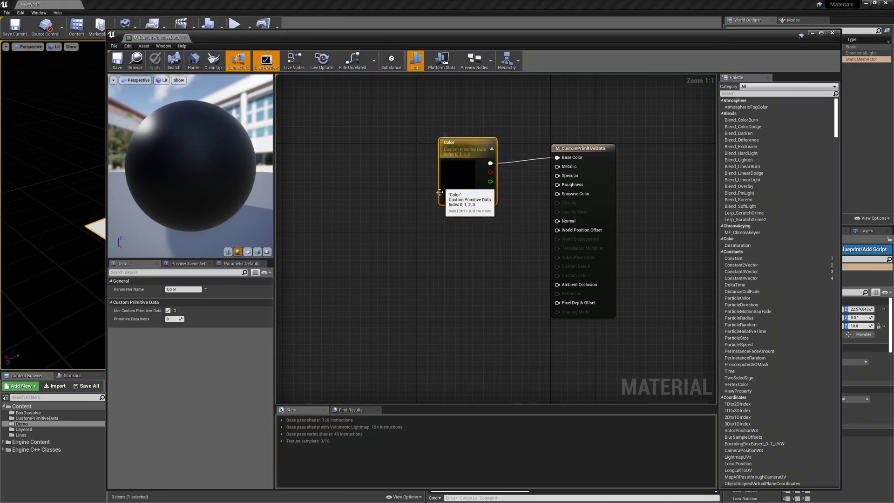
Try a copy of the Color node as a Normal parameter with Primitive Data Index 4, and delete the copy.
key("ctrl+v")
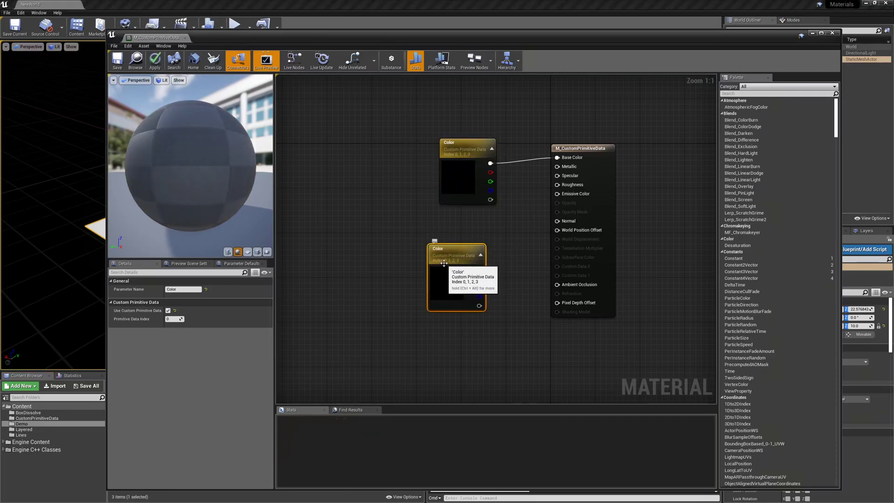
left_click(180, 289)
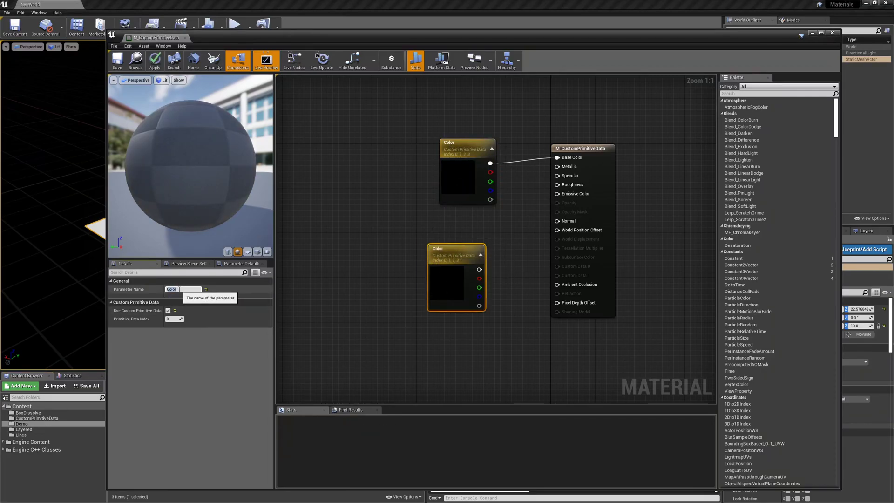
type("Normal")
key("Return")
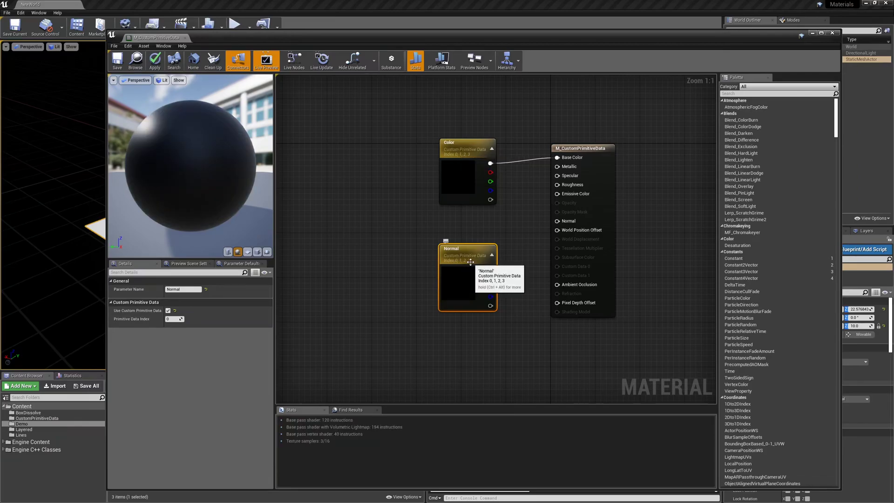
left_click(171, 319)
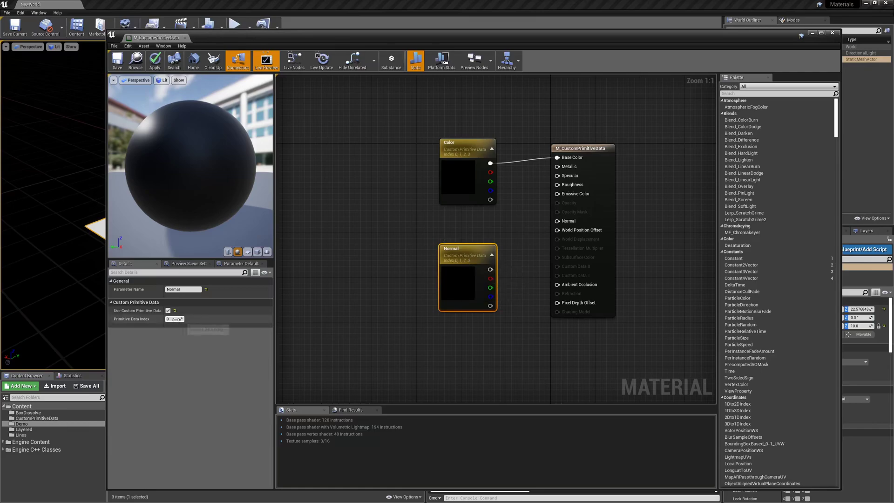
key("Return")
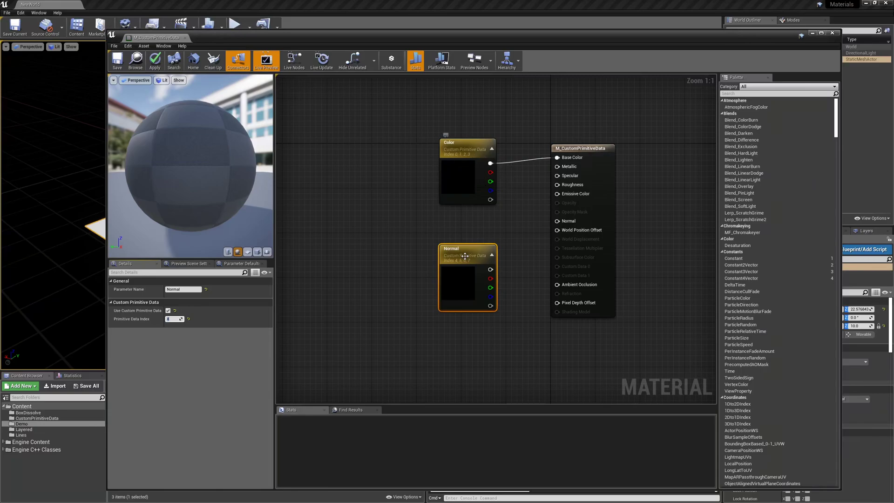
key("Delete")
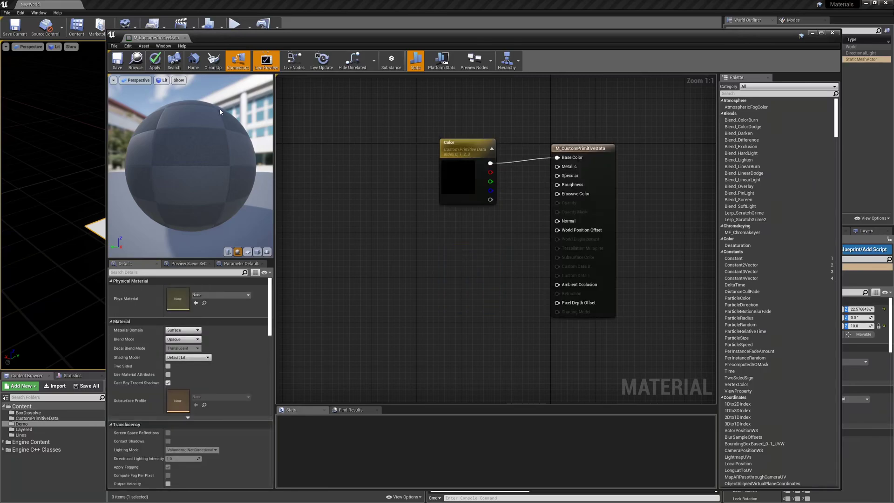
Close the material editor, applying the pending changes to the original M_CustomPrimitiveData material.
left_click(185, 38)
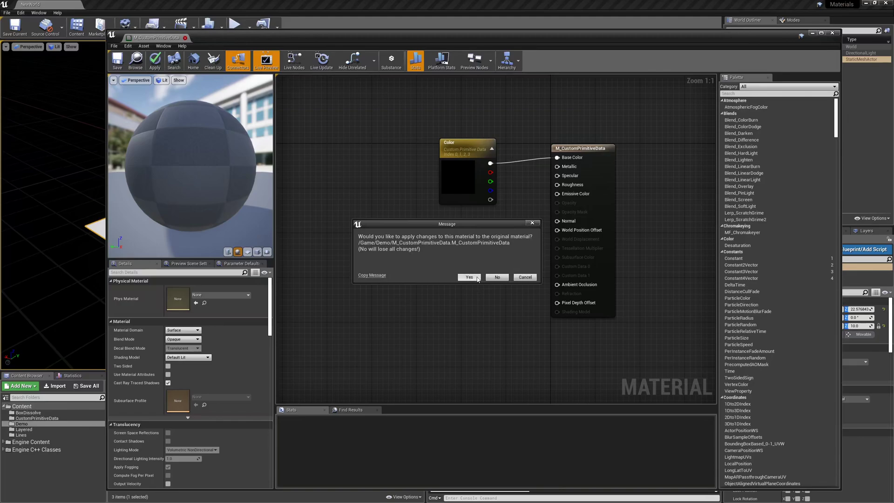
left_click(474, 277)
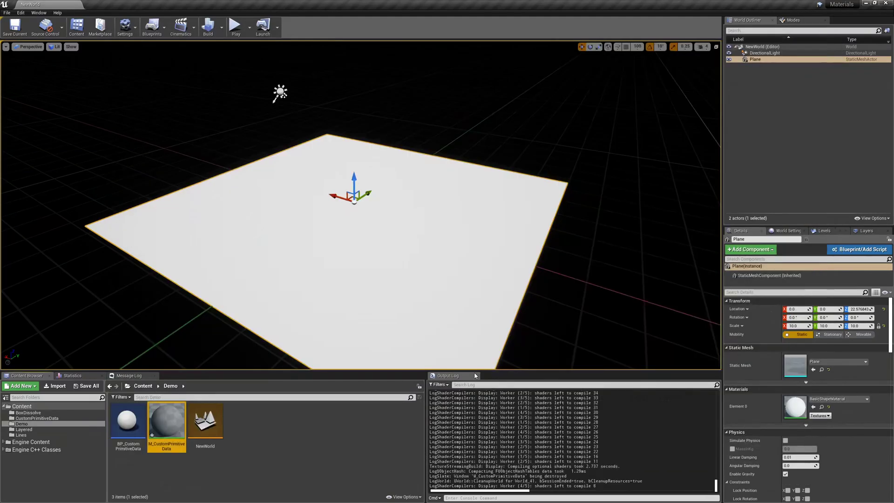
Open the BP_CustomPrimitiveData Blueprint and add a Sphere component to it.
double_click(125, 420)
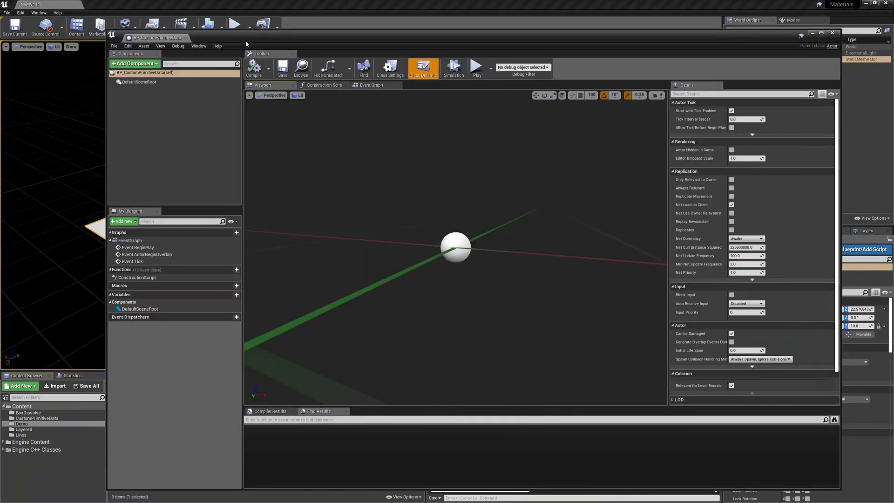
left_click(135, 64)
type("sp")
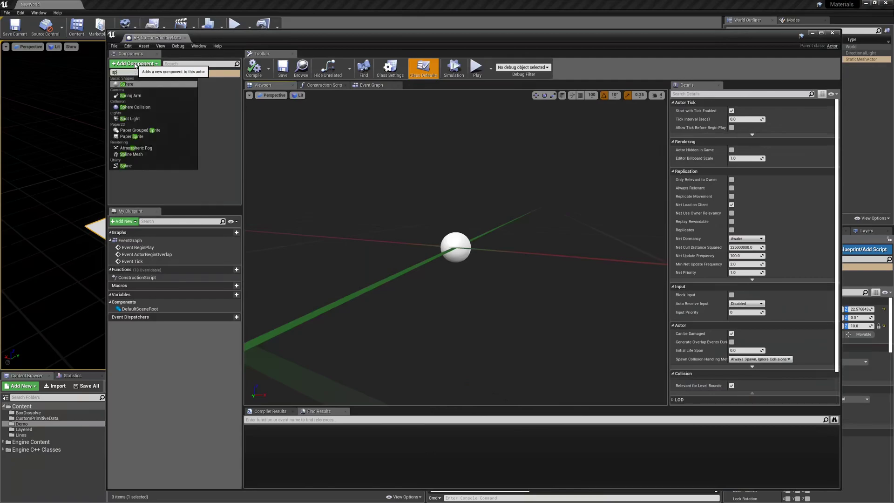
type("here")
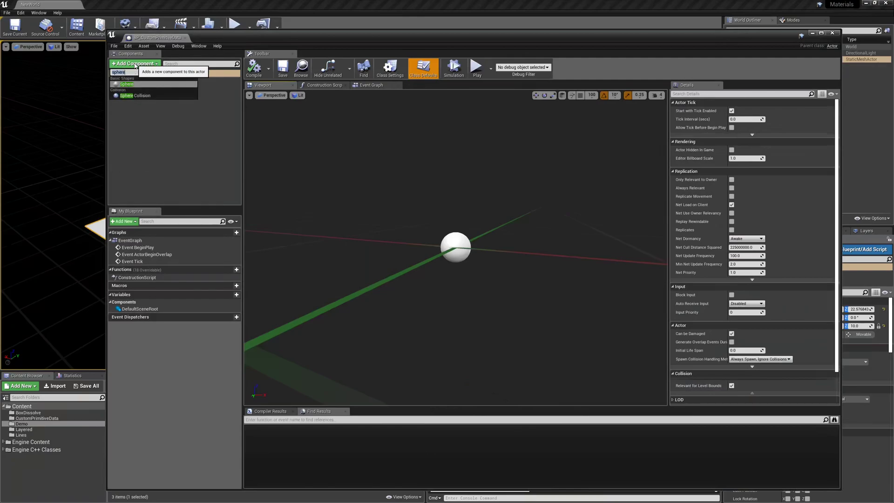
key("Return")
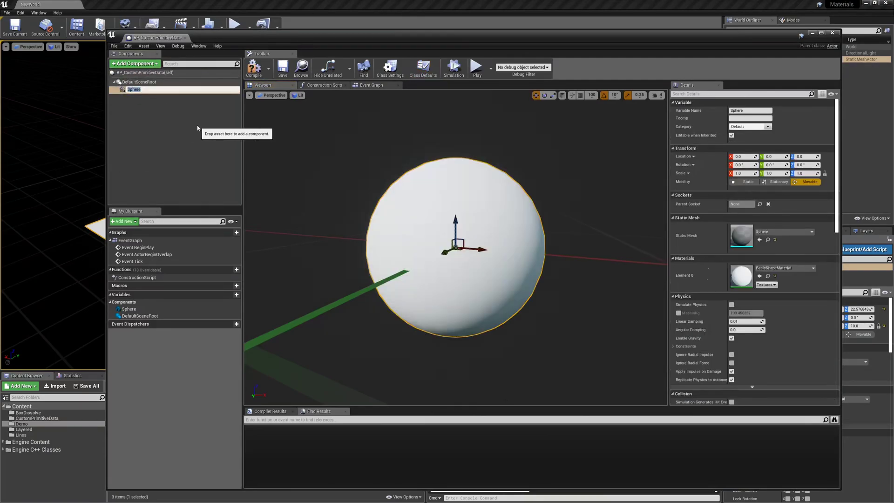
Rearrange the Blueprint window to uncover the content assets and assign M_CustomPrimitiveData to the Sphere's material Element 0.
left_click_drag(512, 36, 664, 13)
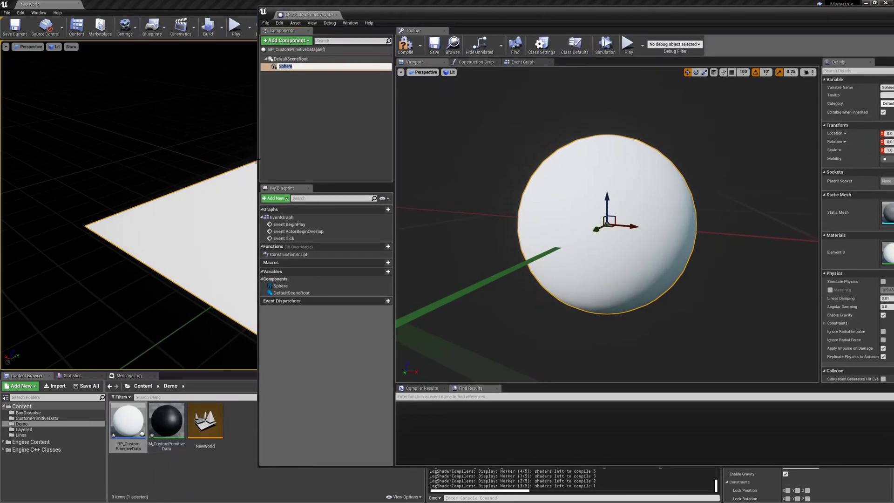
left_click_drag(256, 162, 343, 162)
left_click_drag(482, 14, 360, 39)
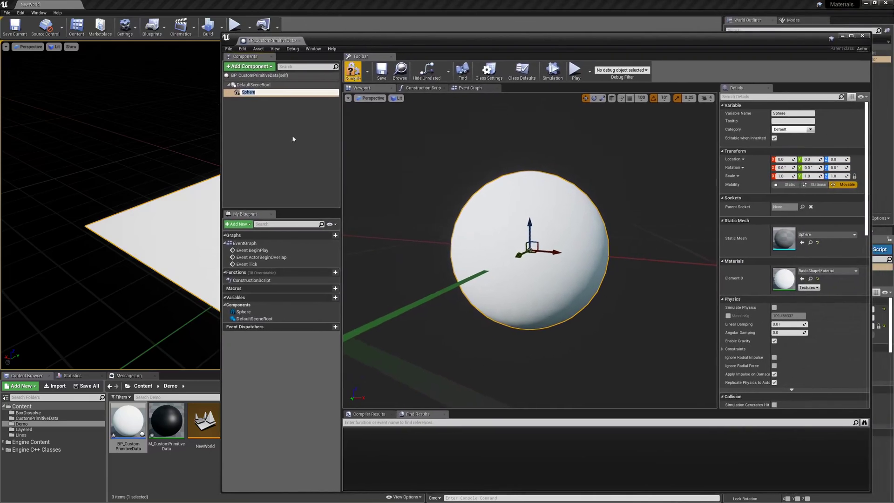
left_click_drag(166, 420, 790, 279)
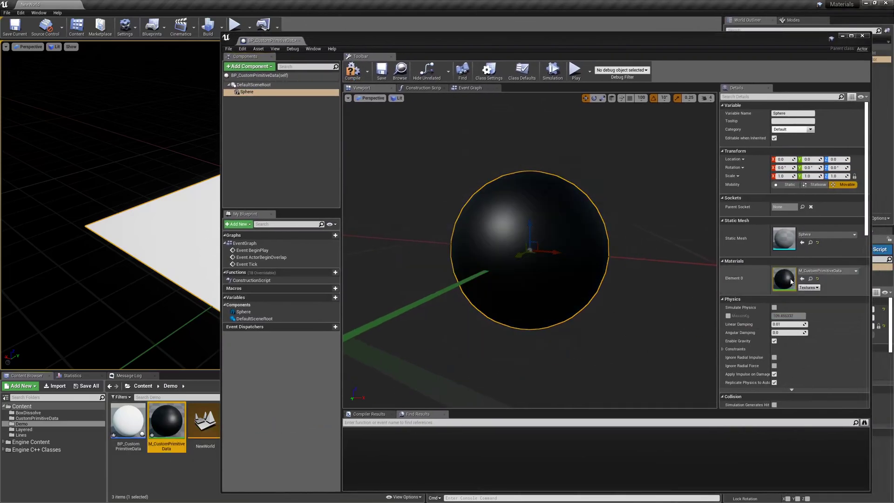
Open the Blueprint's Construction Script graph and maximize the editor window.
left_click(422, 88)
left_click_drag(377, 39, 234, 39)
double_click(233, 39)
right_click_drag(435, 222, 403, 165)
Add a Random Float node below the Construction Script entry node.
right_click(355, 209)
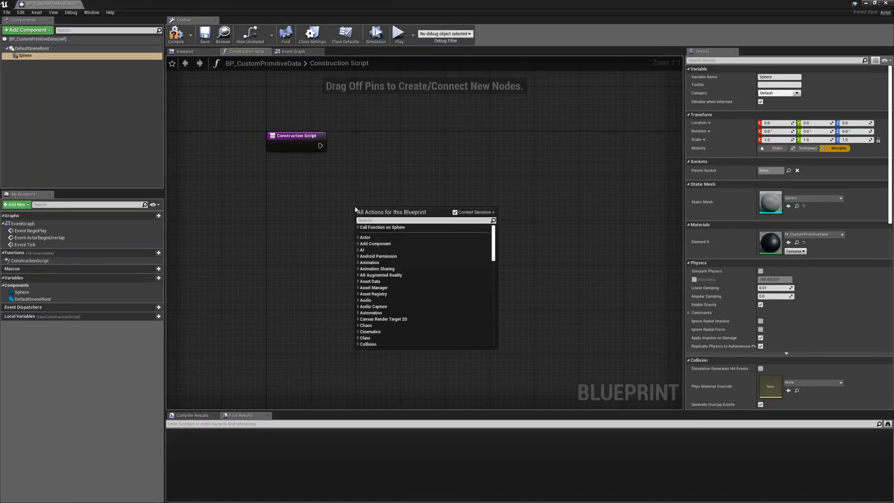
type("make ran")
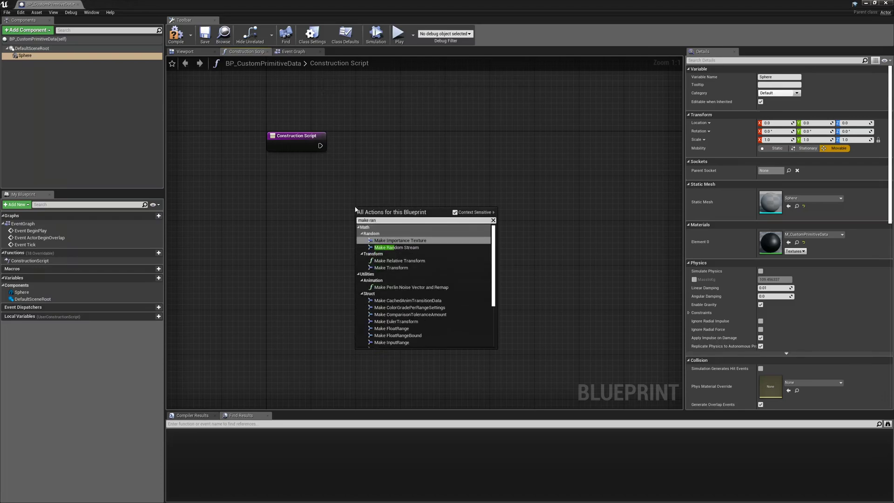
key("ctrl+a")
type("random")
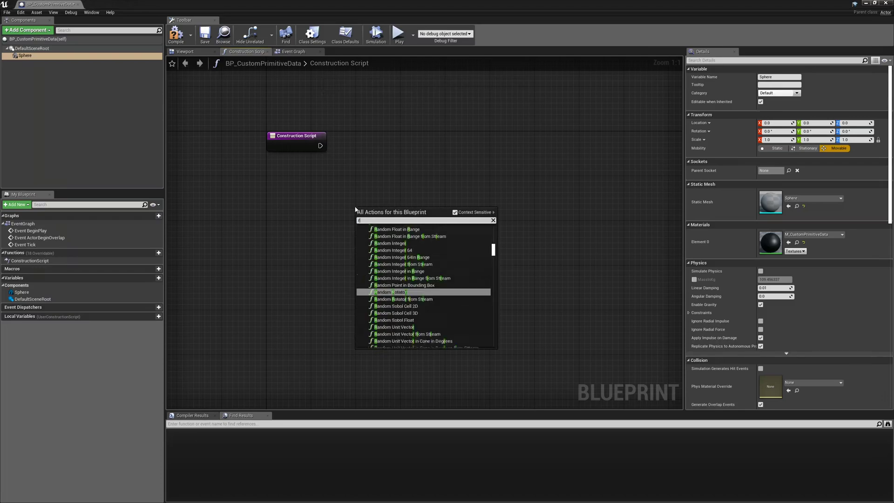
key("Up")
key("Up")
key("Up")
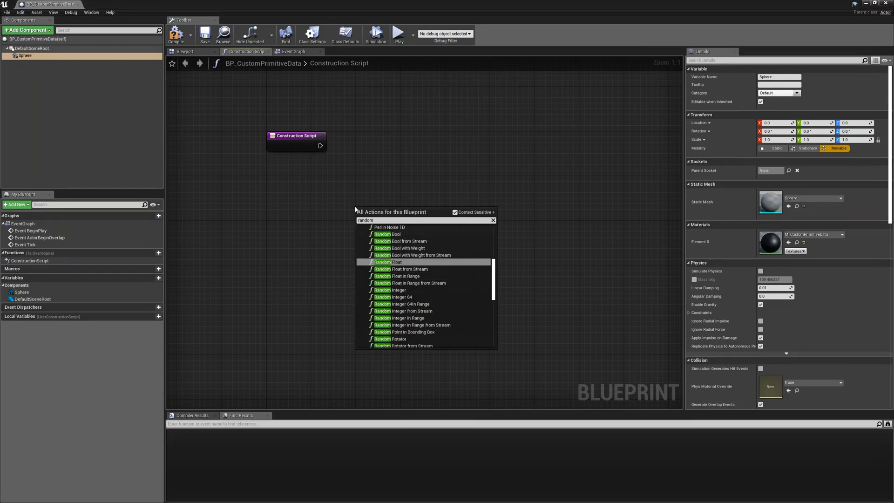
key("Return")
left_click_drag(369, 213, 359, 218)
Duplicate the Random Float node twice and align the three nodes in a vertical column.
key("ctrl+w")
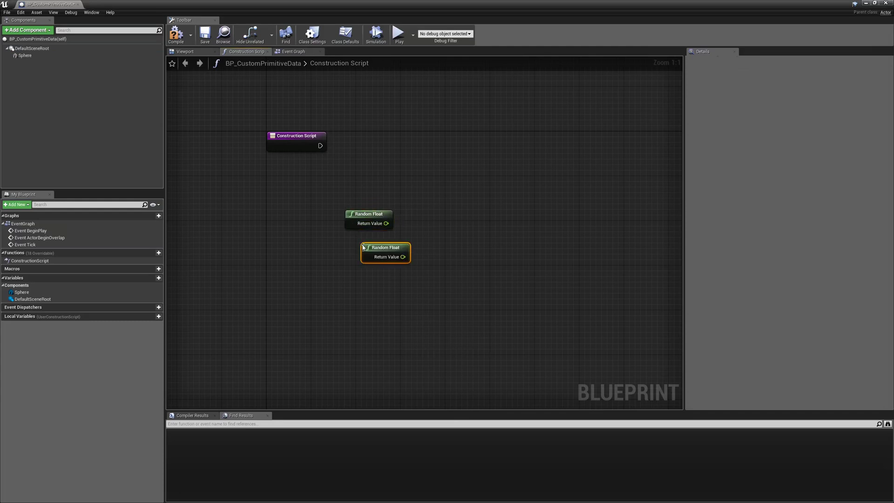
key("ctrl+w")
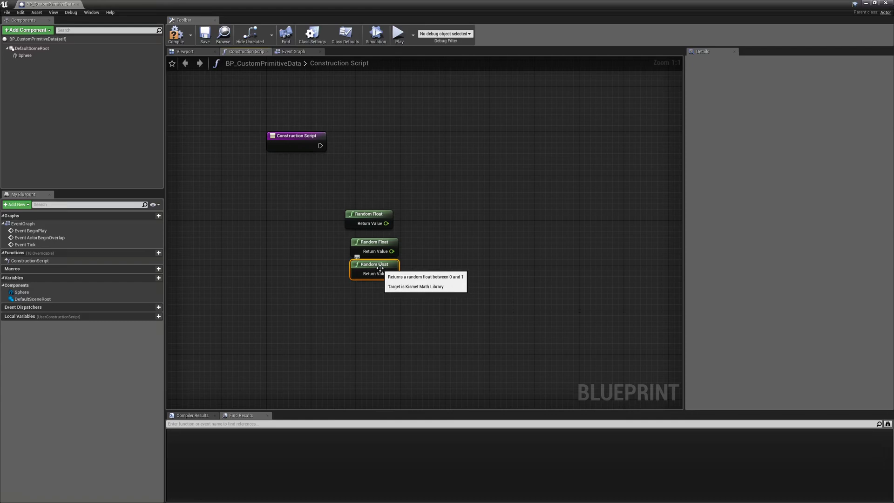
left_click_drag(381, 217, 387, 223)
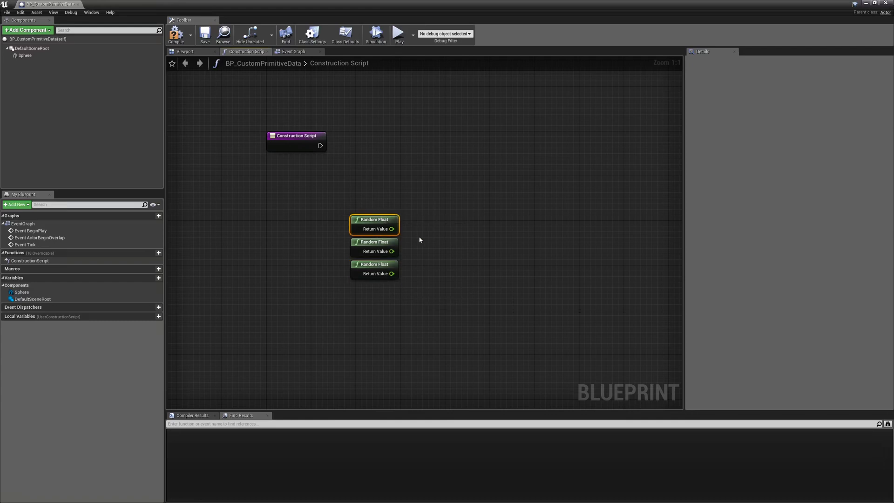
Add a Make Vector node and connect the three Random Float outputs to its X, Y and Z inputs.
right_click(420, 239)
type("make vector")
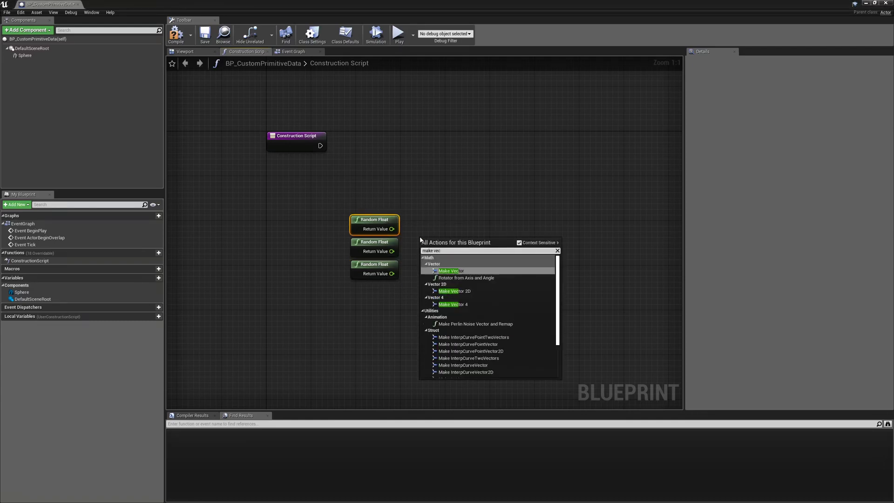
key("Return")
left_click_drag(391, 228, 423, 269)
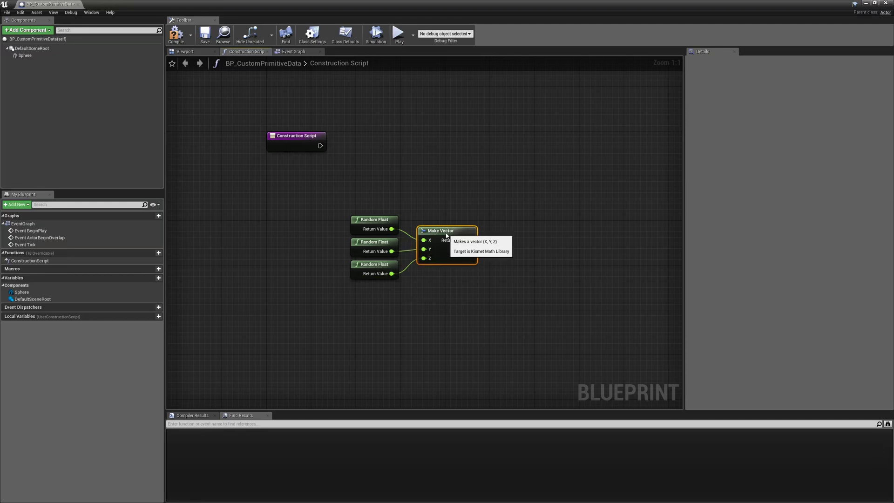
Add a Sphere component reference to the graph and create a Set Custom Primitive Data Vector 3 node targeting it.
right_click_drag(545, 224, 481, 217)
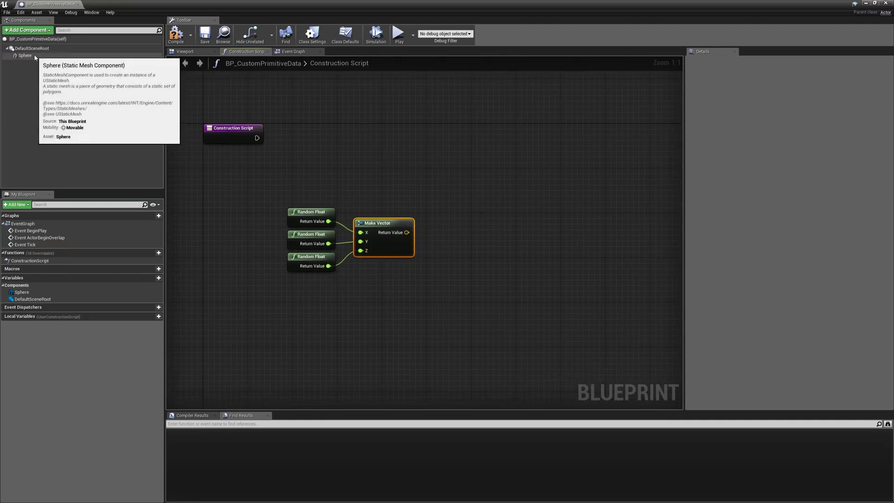
left_click_drag(35, 57, 535, 148)
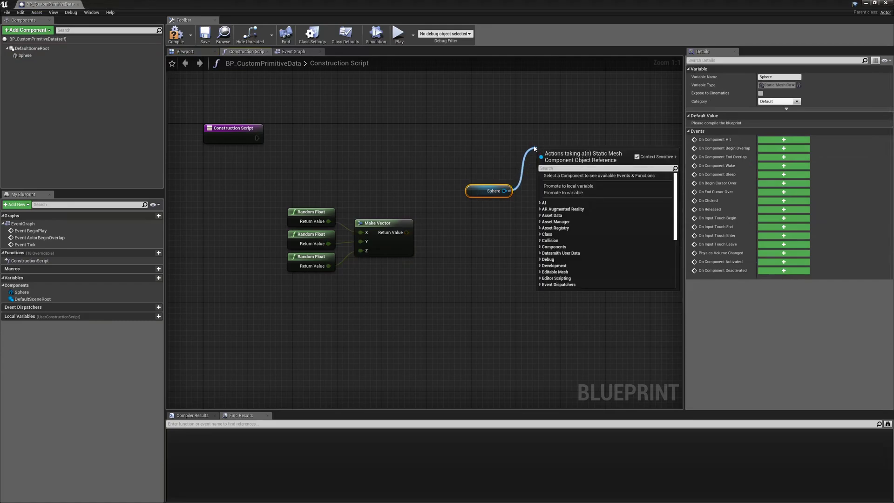
type("set")
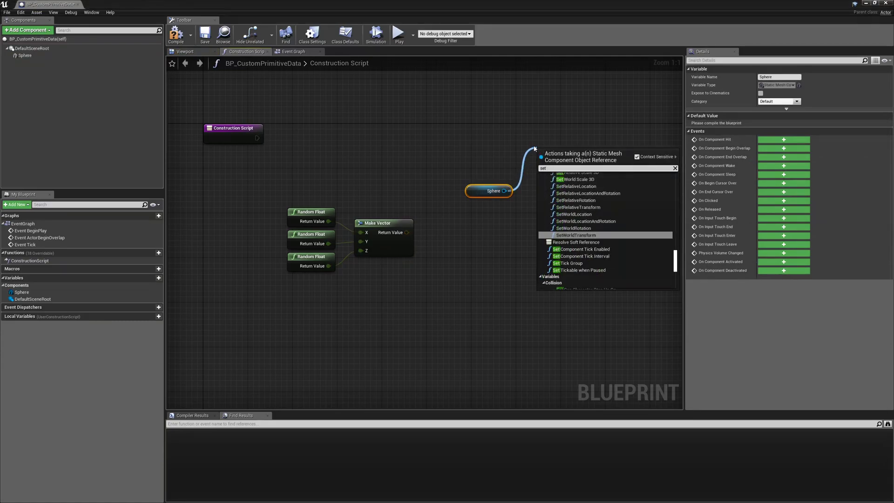
type(" custom pri")
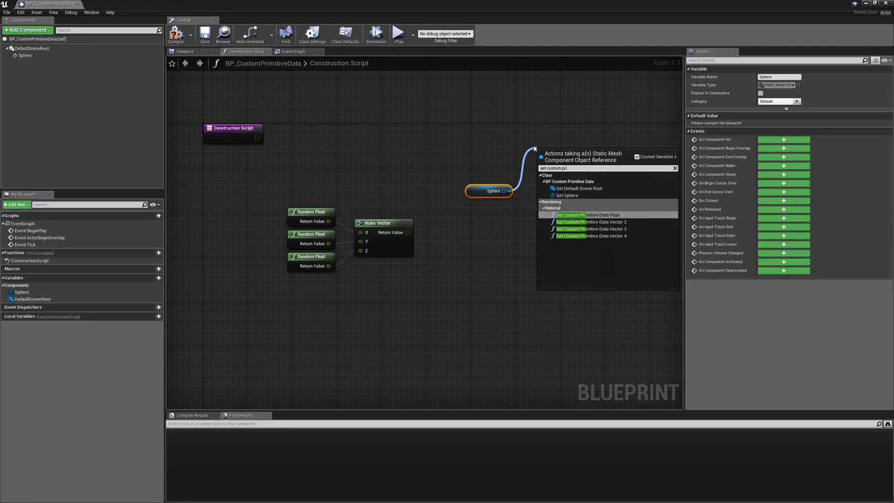
left_click(630, 229)
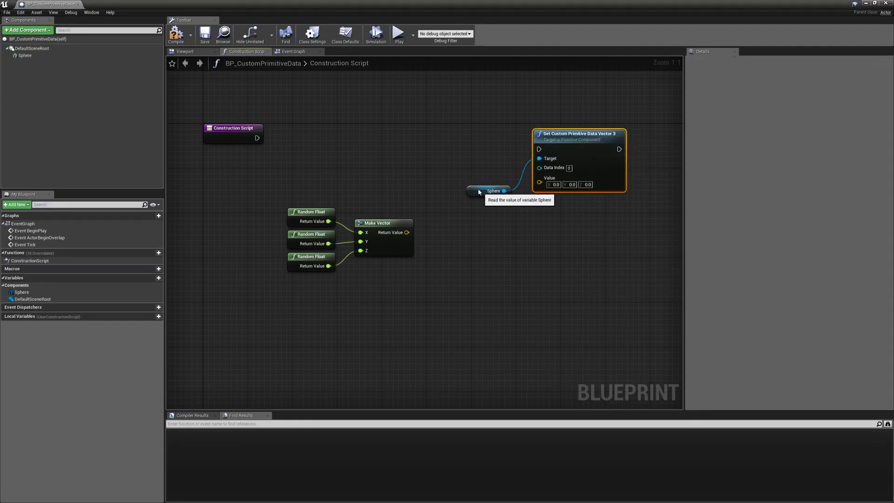
Connect the Construction Script entry and the Make Vector output to the Set Custom Primitive Data Vector 3 node, and tidy the node layout.
left_click_drag(482, 194, 458, 171)
left_click_drag(257, 138, 578, 125)
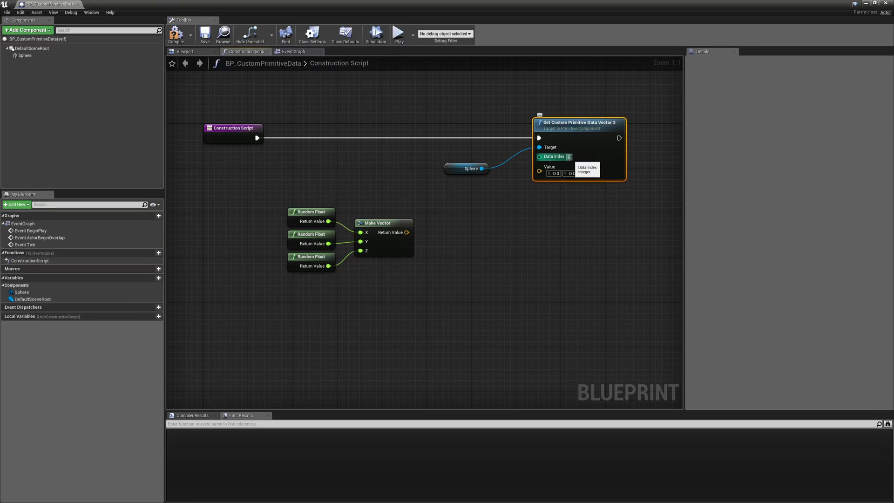
left_click_drag(406, 232, 540, 168)
left_click_drag(412, 289, 284, 200)
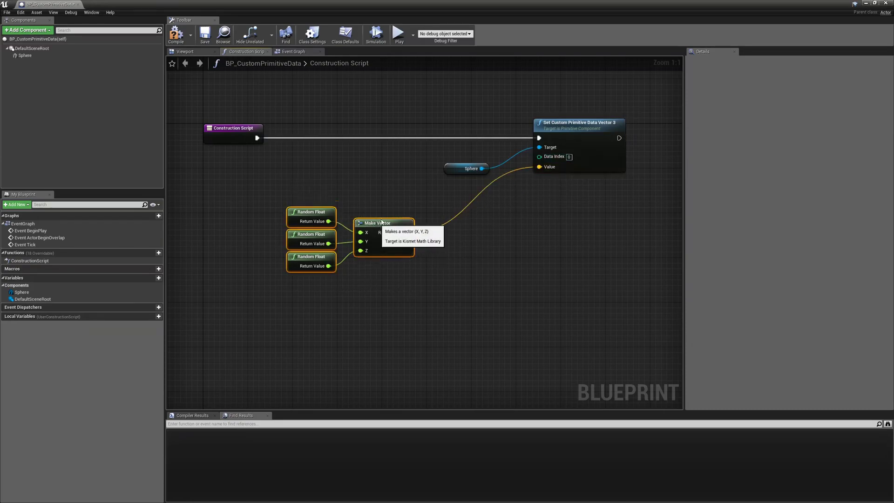
left_click_drag(379, 226, 401, 203)
Compile, save and close the Blueprint, and save the M_CustomPrimitiveData material.
left_click(176, 35)
left_click(205, 34)
left_click(79, 5)
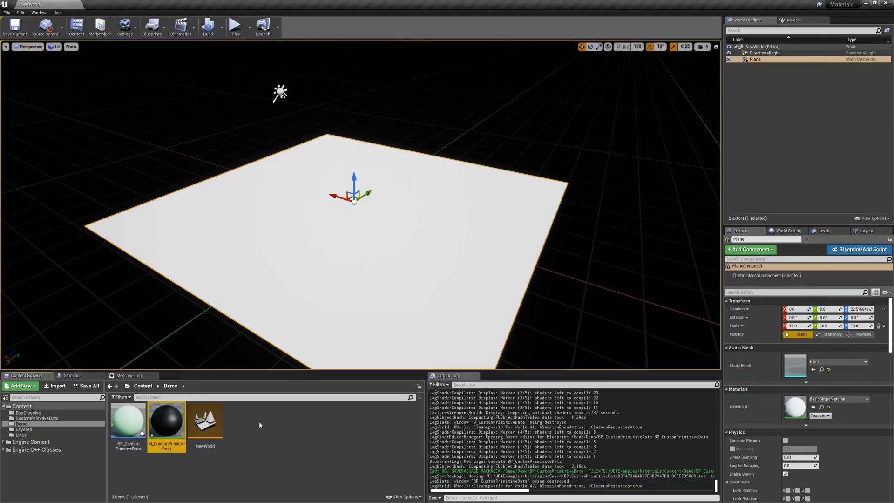
left_click(167, 426)
key("ctrl+s")
Place five BP_CustomPrimitiveData spheres across the plane and shift the middle front one slightly.
left_click_drag(128, 422, 278, 198)
left_click_drag(307, 194, 388, 261)
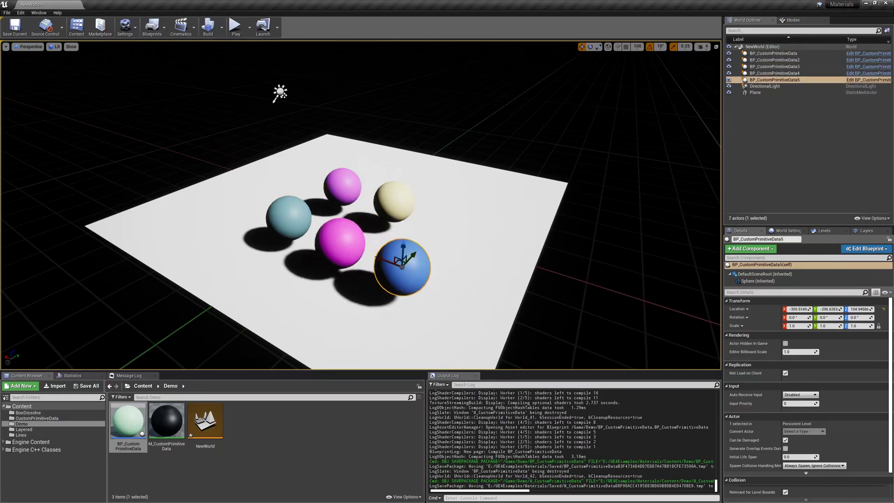
left_click(342, 247)
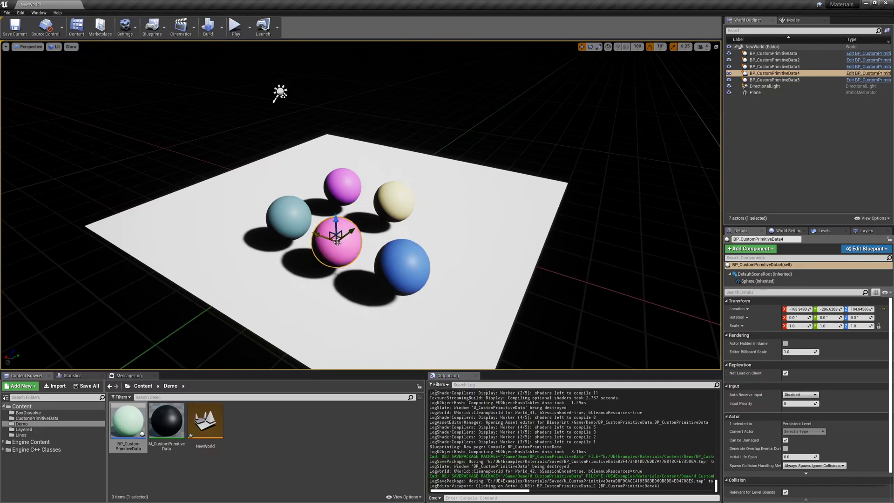
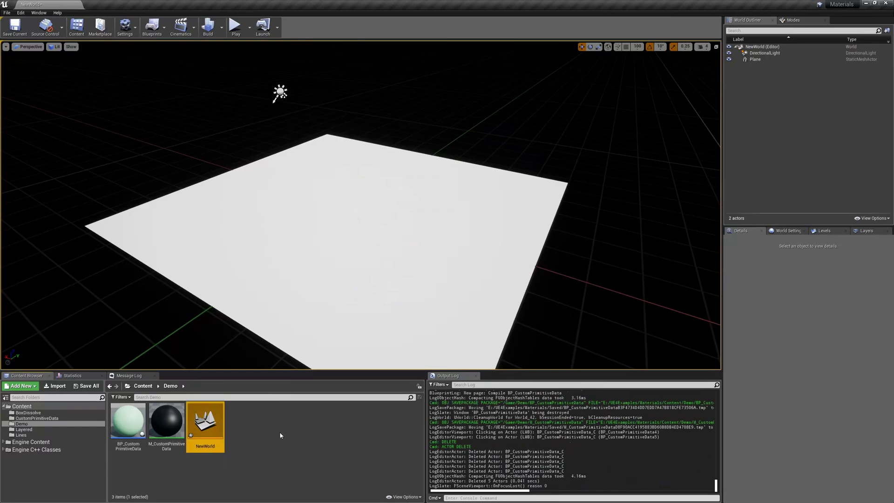
Save the NewWorld level and create a material named M_DynMat in the Demo folder.
key("ctrl+s")
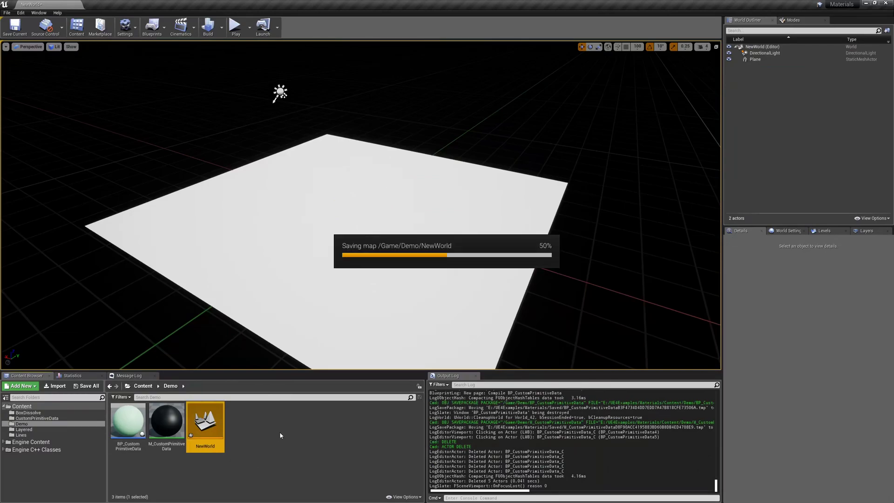
right_click(247, 424)
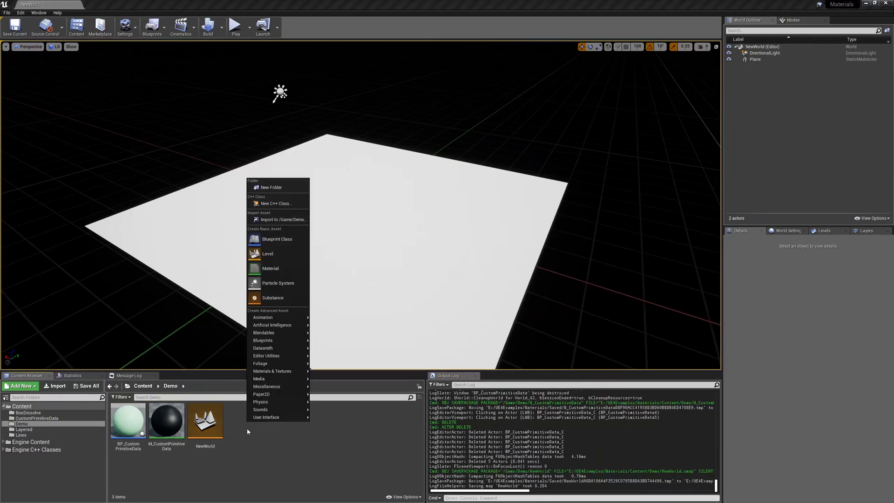
left_click(279, 269)
type("M_DynMat")
key("Return")
Create an Actor Blueprint class named BP_DynMat in the Demo folder.
right_click(307, 441)
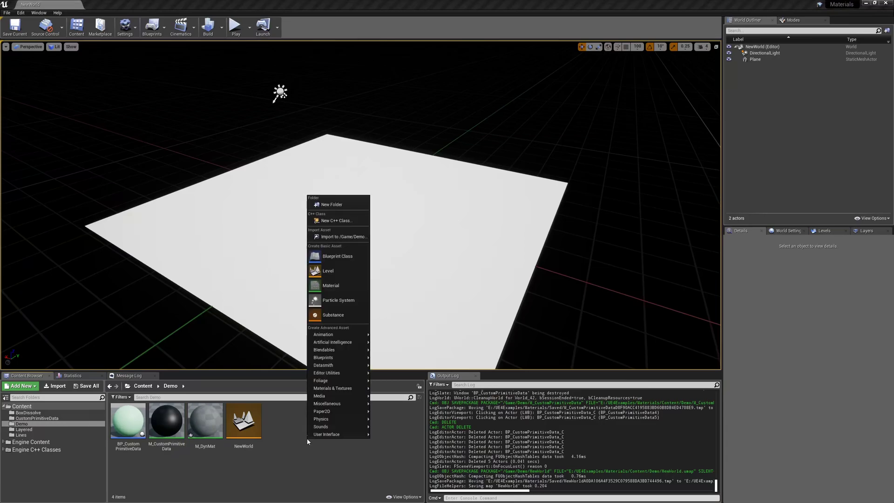
left_click(317, 256)
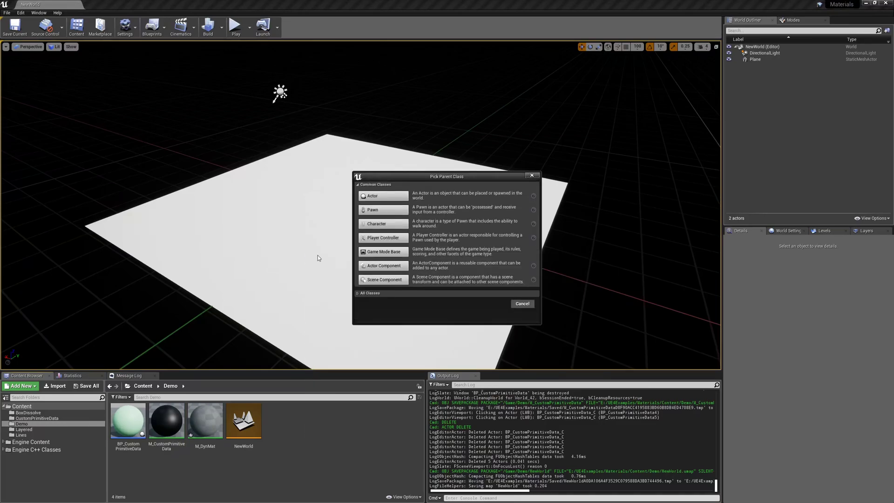
left_click(383, 196)
type("BP_DynMat")
key("Return")
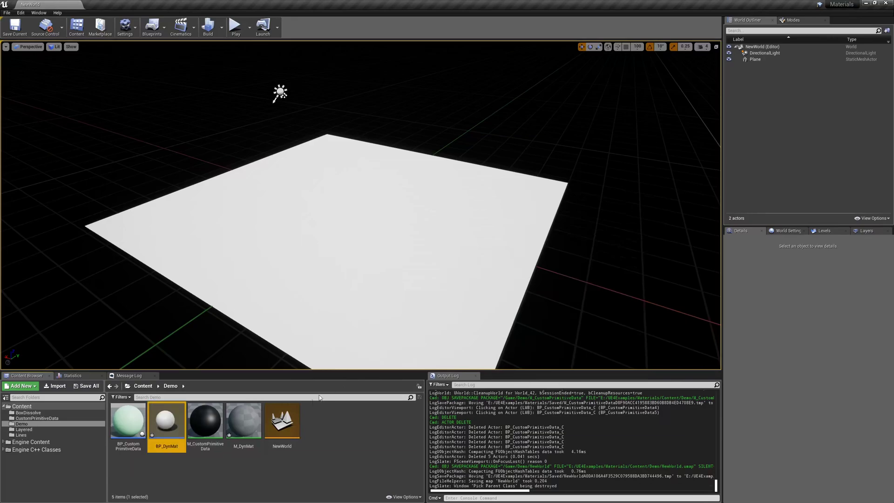
Open M_DynMat and add a vector parameter named Color to its graph.
double_click(243, 421)
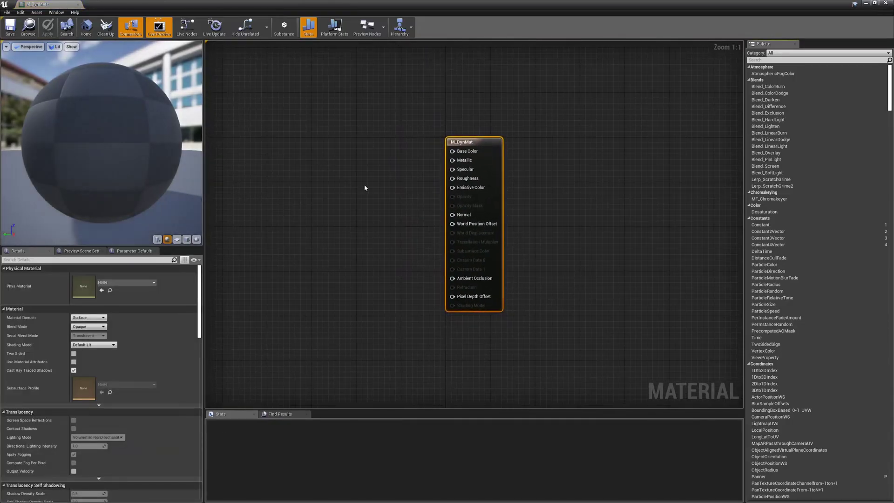
left_click(368, 172)
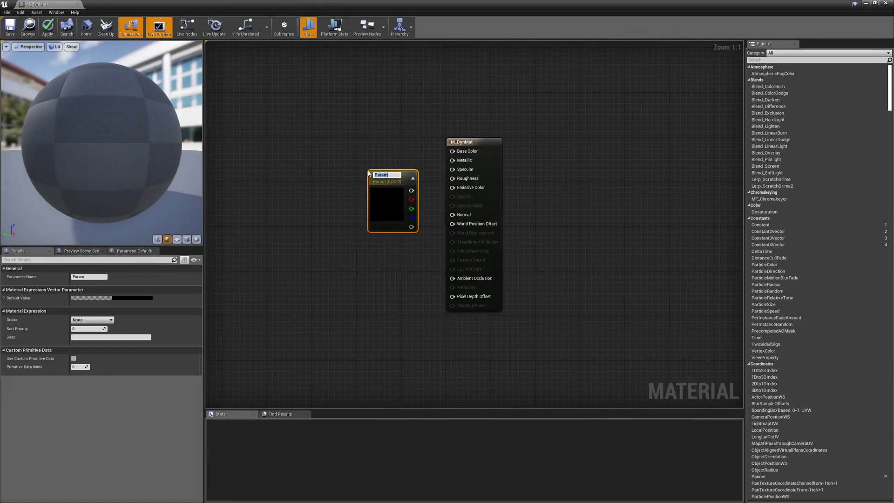
type("vColor")
key("Return")
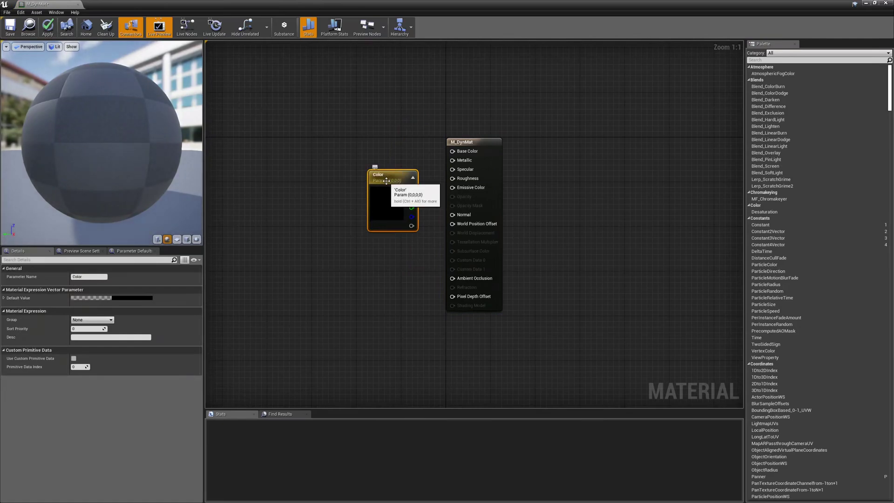
Connect the Color parameter to the material's Base Color, and save and close M_DynMat.
left_click_drag(386, 180, 451, 152)
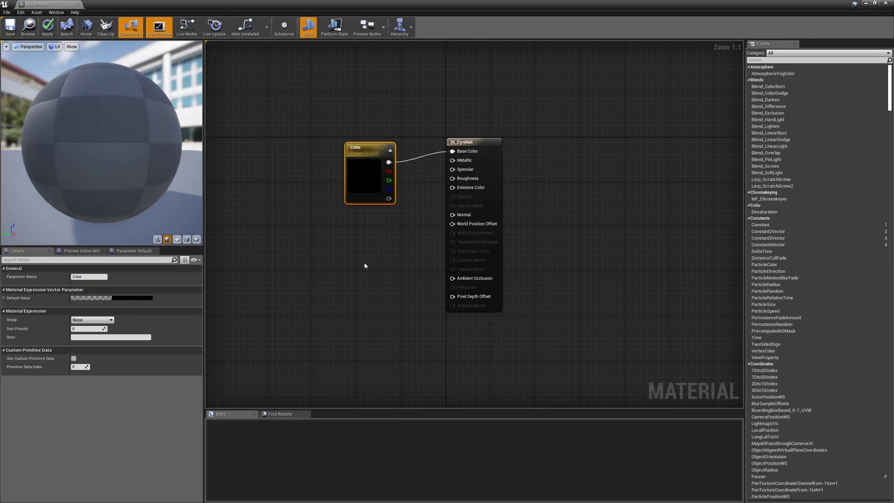
left_click(10, 27)
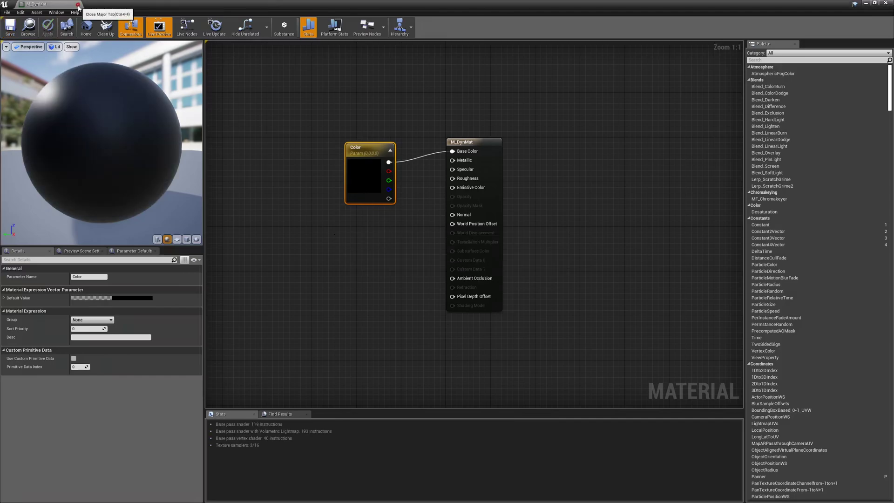
left_click(78, 4)
Open BP_DynMat and add a Sphere component as its root in place of DefaultSceneRoot.
double_click(159, 417)
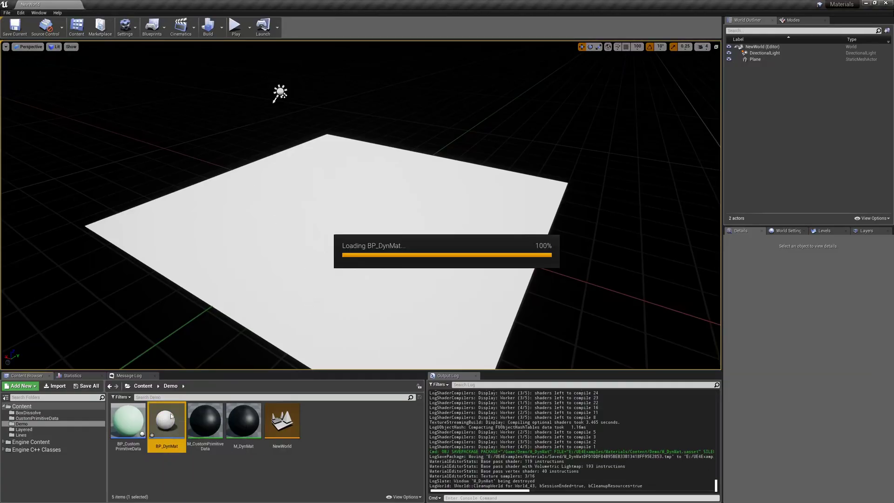
left_click(22, 33)
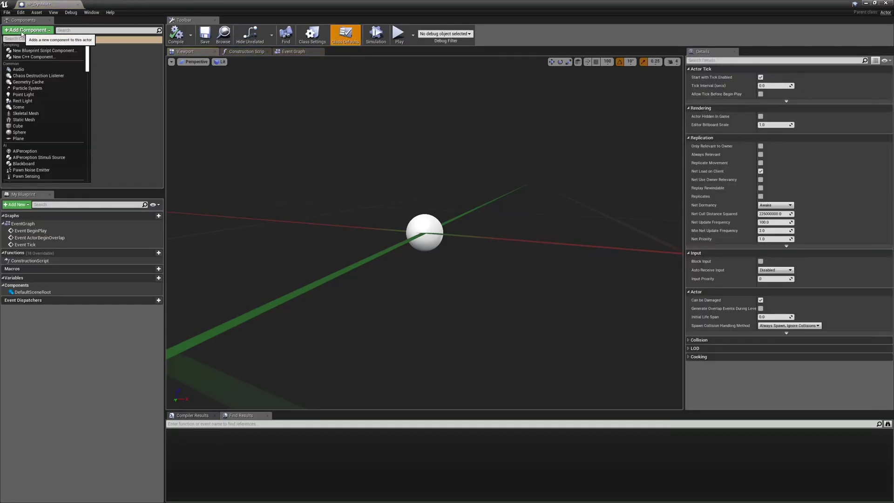
type("sphere")
key("Return")
mouse_move(23, 56)
left_mouse_down()
mouse_move(33, 81)
mouse_move(24, 50)
left_mouse_up()
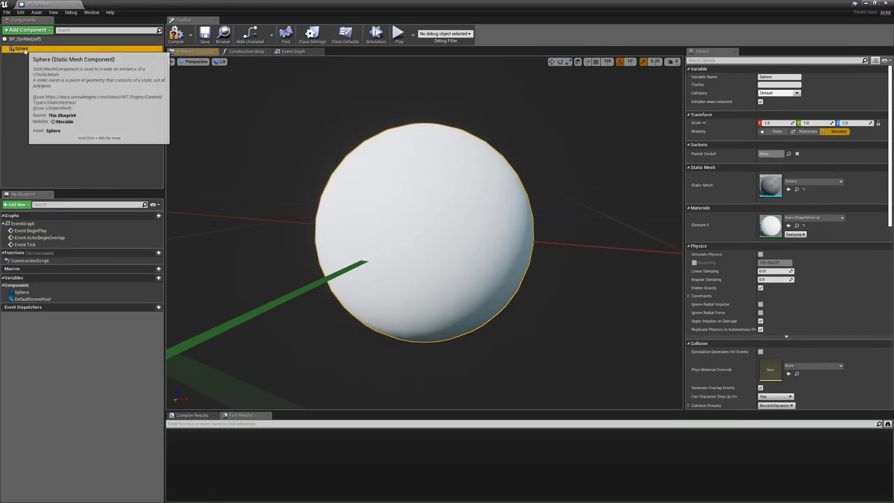
Rearrange the BP_DynMat window to uncover the content assets and open its Construction Script graph.
left_click_drag(343, 4, 507, 31)
left_click_drag(208, 221, 294, 222)
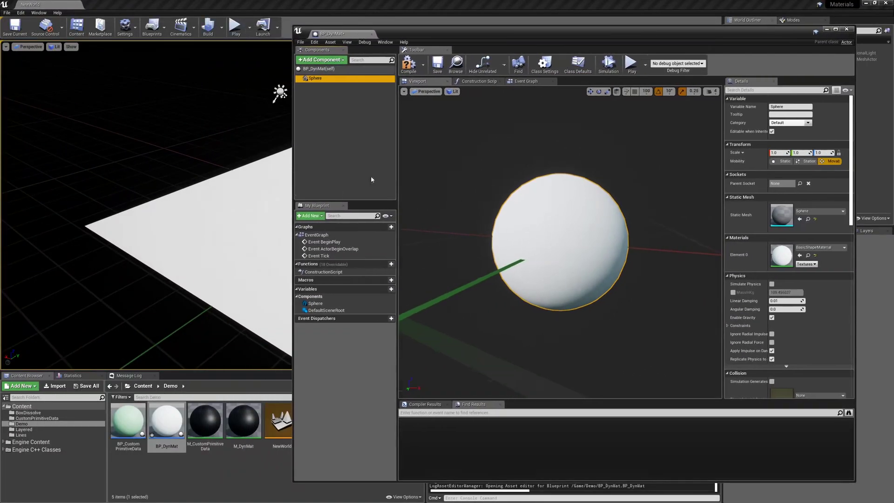
left_click(478, 81)
Add a Create Dynamic Material Instance node after the Construction Script entry and assign M_DynMat as its Parent.
left_click_drag(605, 248, 554, 216)
type("create dyn")
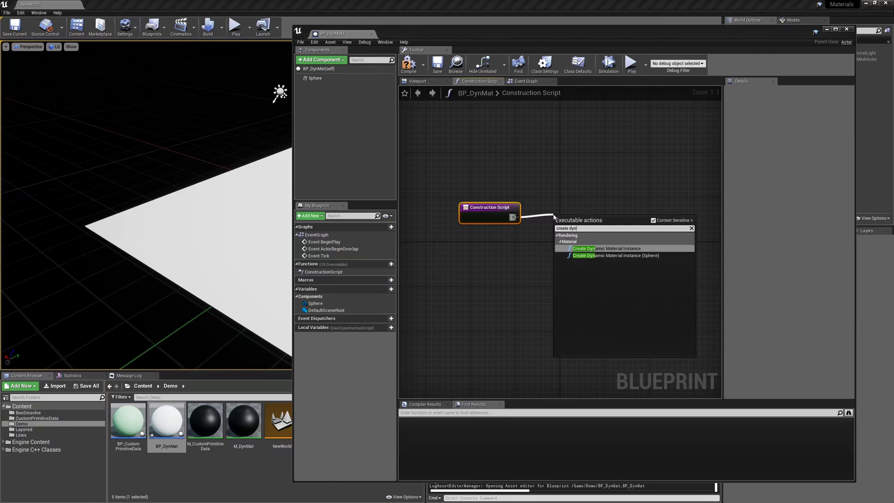
key("Return")
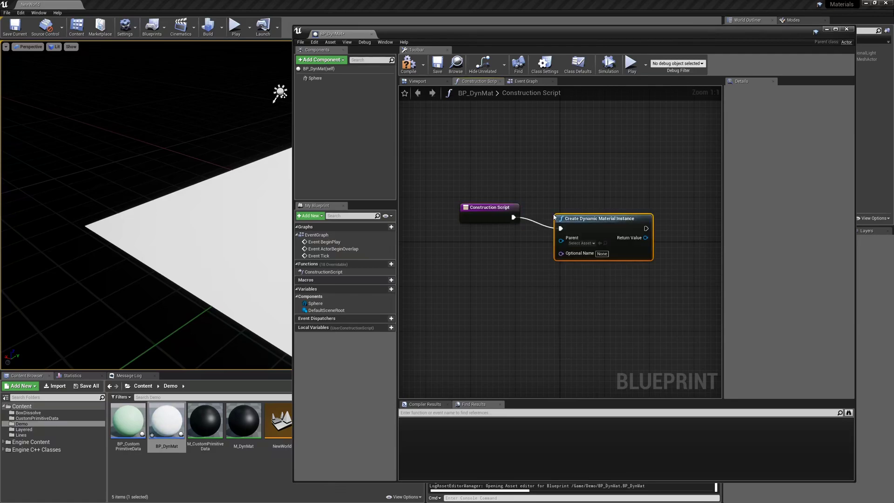
left_click_drag(244, 422, 588, 246)
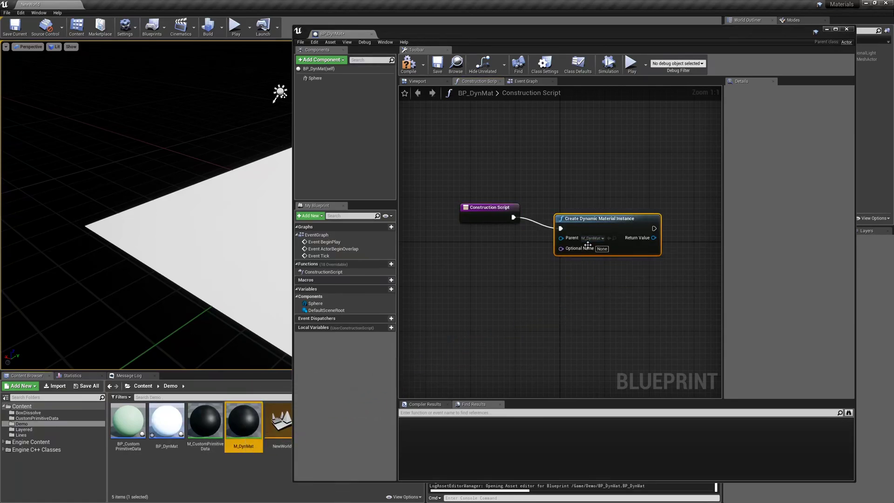
Maximize the Blueprint window and add a Set Vector Parameter Value node from the Create Dynamic Material Instance's Return Value, placed beside it.
right_click_drag(615, 295, 560, 270)
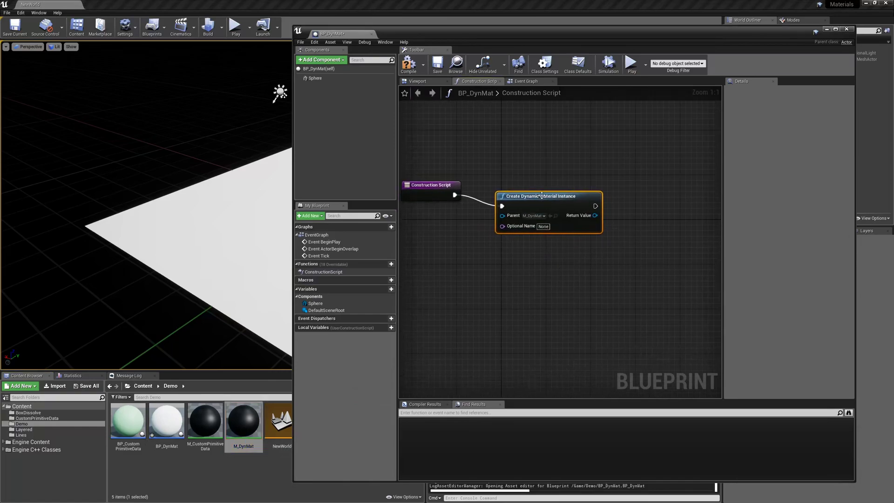
double_click(476, 35)
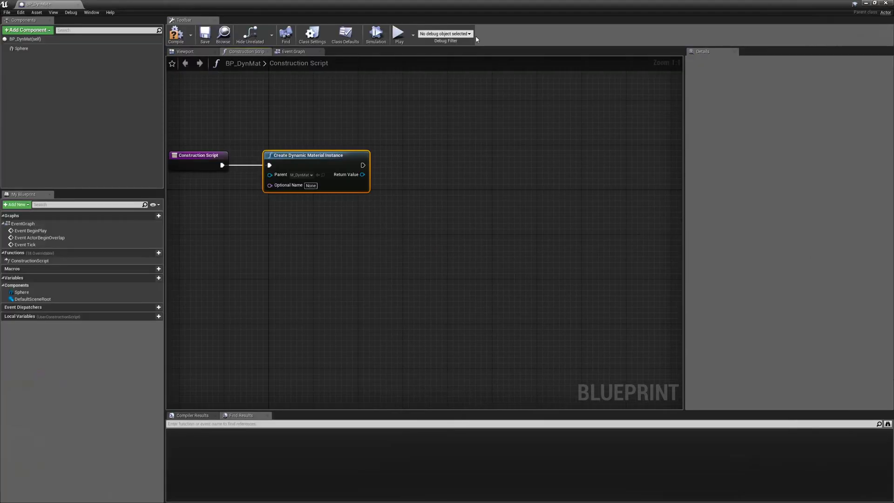
right_click_drag(355, 229, 427, 257)
left_click_drag(405, 172, 473, 178)
type("set")
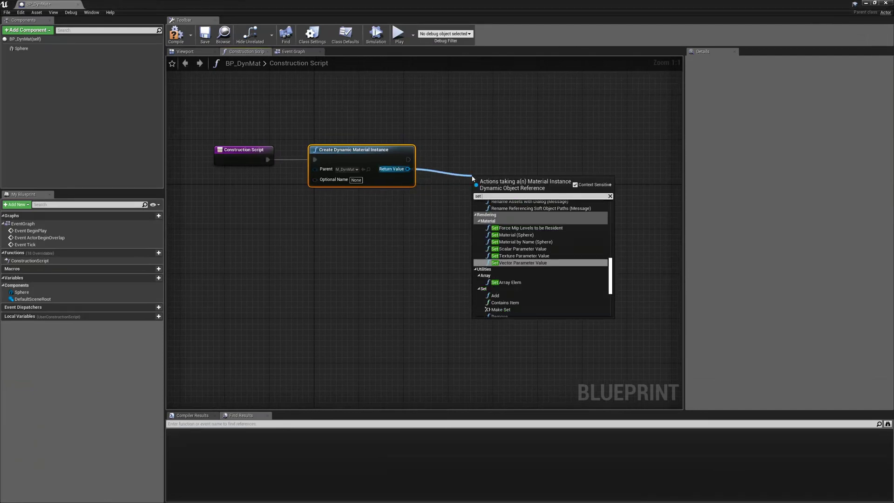
type(" param")
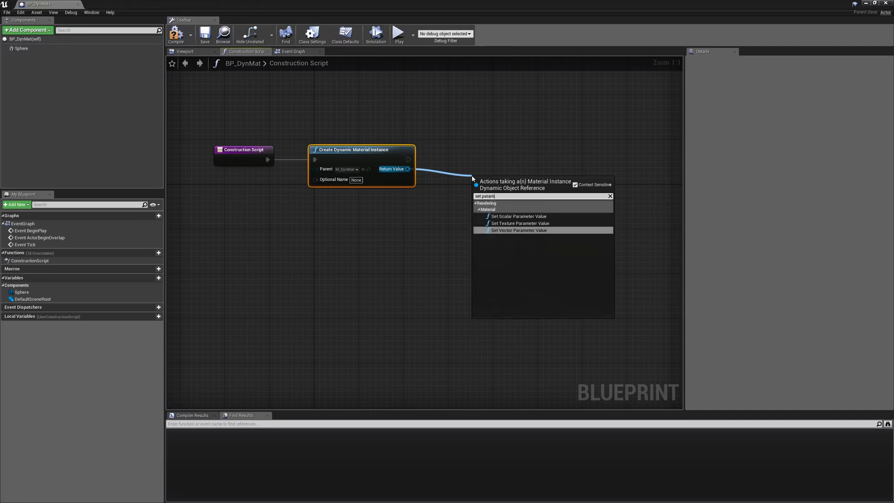
key("Return")
left_click_drag(495, 185, 496, 152)
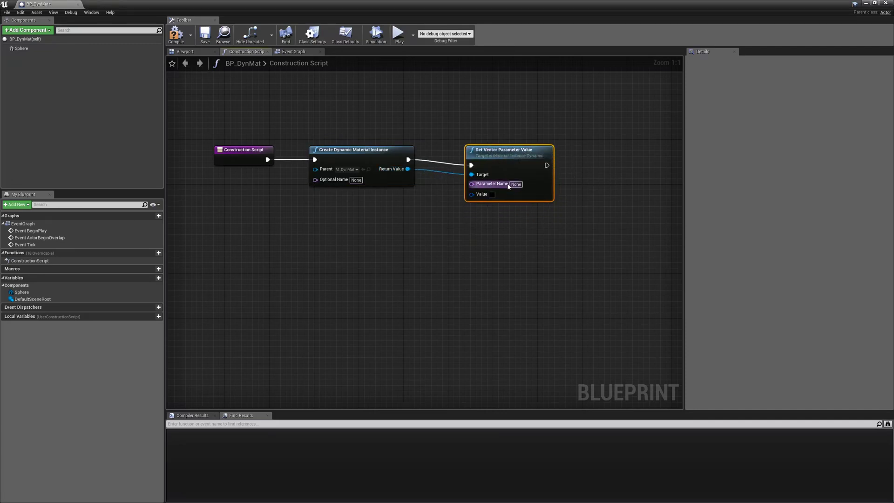
Set the Set Vector Parameter Value node's Parameter Name to Color.
left_click(512, 185)
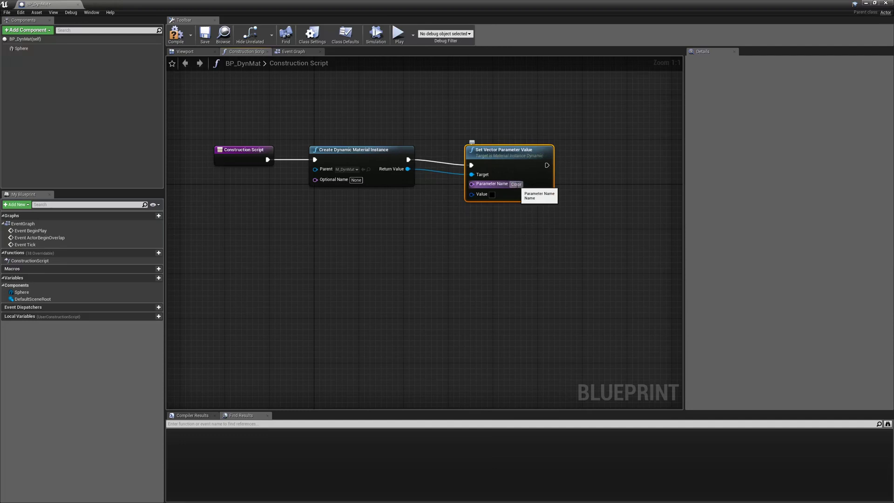
key("Return")
left_click(369, 263)
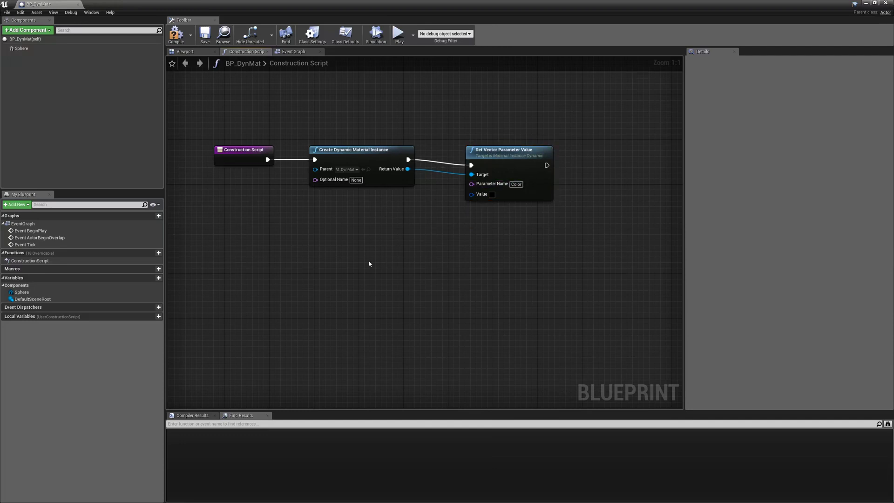
Add three Random Float nodes, stacked below the Create Dynamic Material Instance node.
right_click(334, 246)
type("ran")
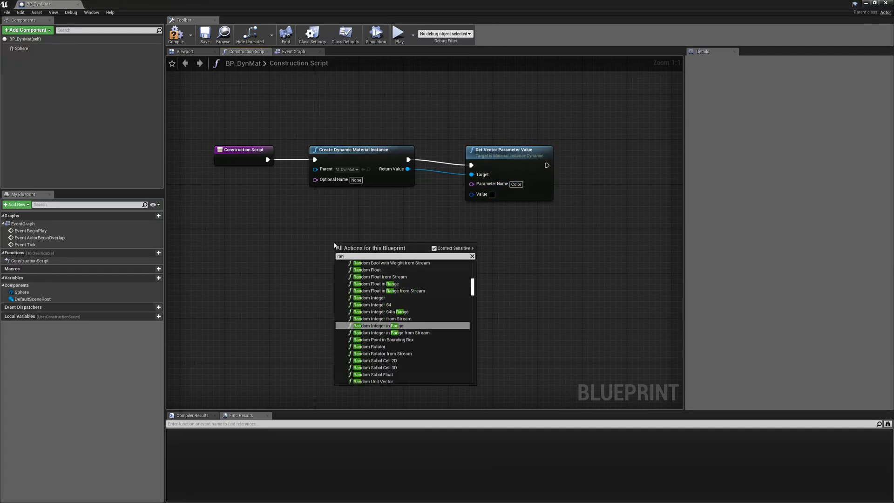
key("Up")
key("Up")
key("Up")
key("Up")
key("Up")
key("Up")
key("Up")
key("Up")
key("Return")
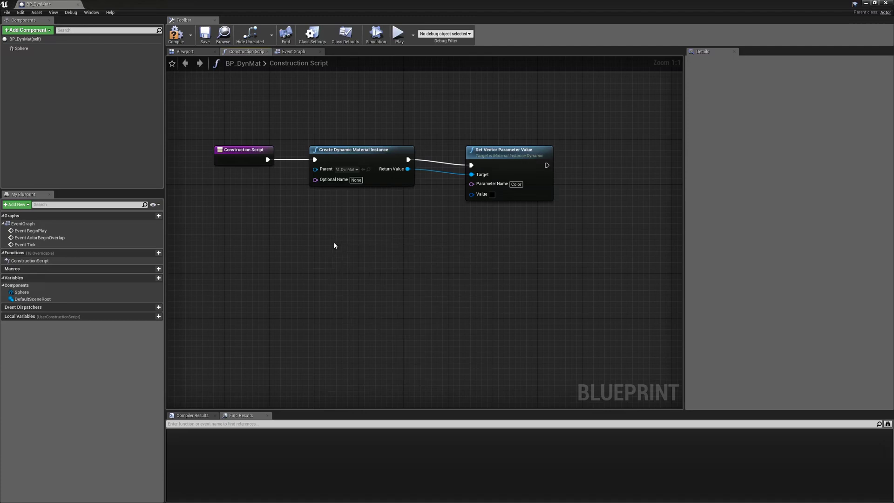
key("ctrl+c")
key("ctrl+v")
key("ctrl+v")
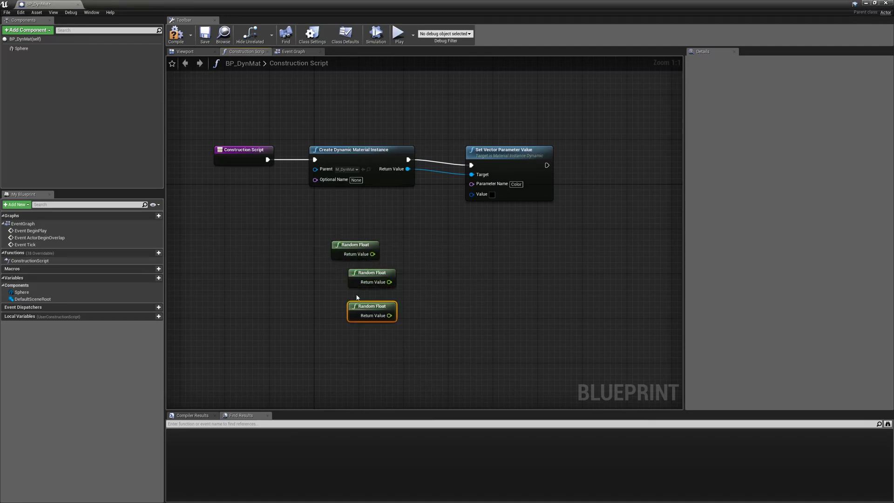
Add a Make Vector node and connect the three Random Float outputs to its X, Y and Z inputs.
right_click(417, 262)
type("make ve")
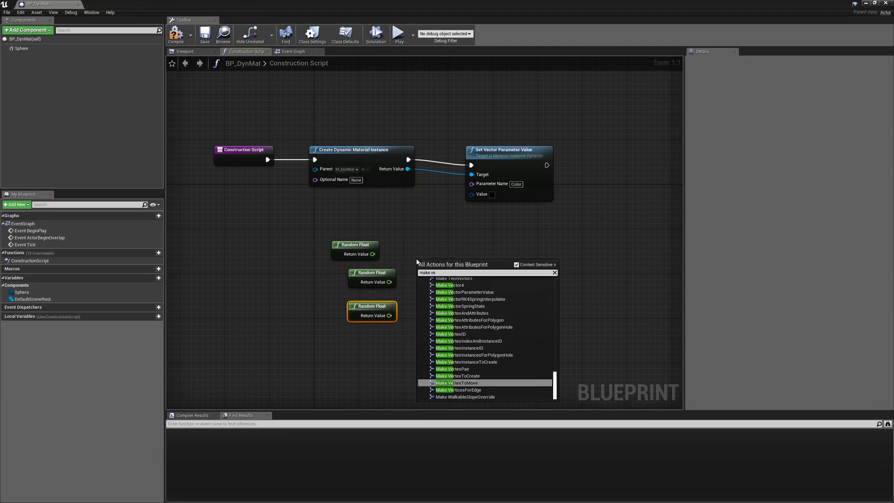
type("c")
key("Return")
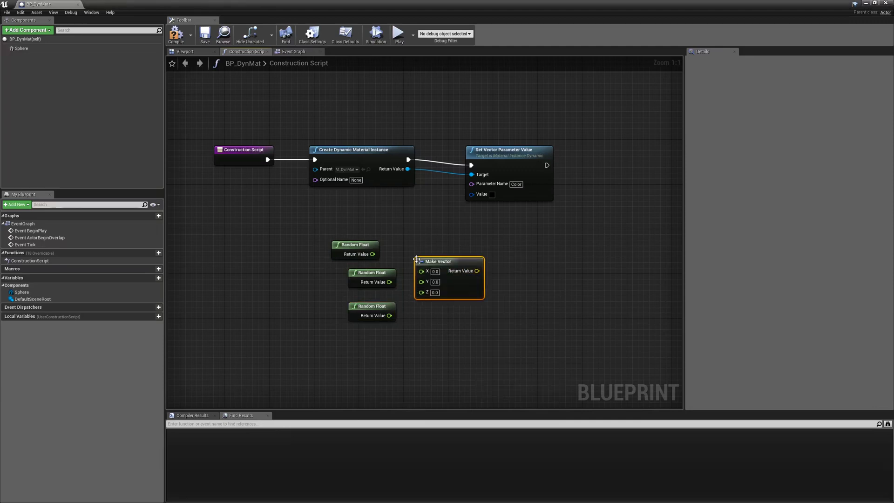
left_click_drag(373, 254, 422, 281)
left_click_drag(390, 315, 421, 289)
Connect Make Vector's Return Value to the Value input of Set Vector Parameter Value and move that node farther from Create Dynamic Material Instance.
left_click_drag(467, 270, 478, 196)
right_click_drag(499, 231, 435, 229)
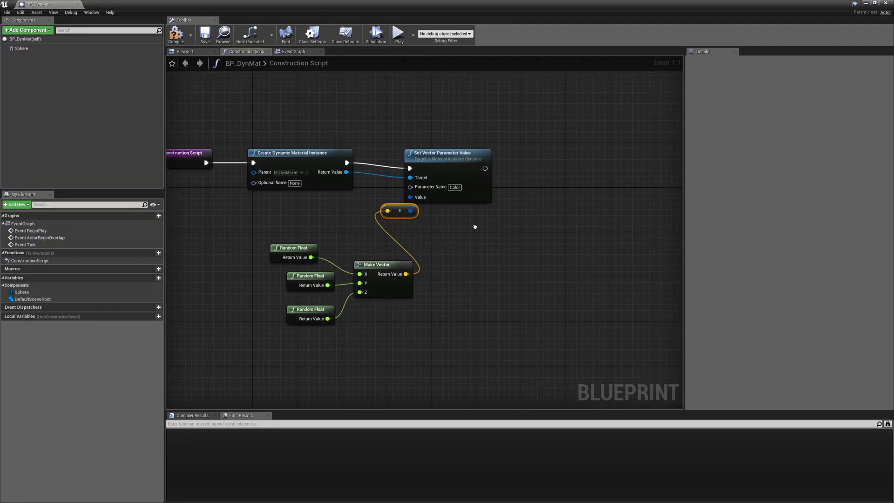
left_click_drag(452, 160, 495, 153)
right_click_drag(525, 248, 450, 246)
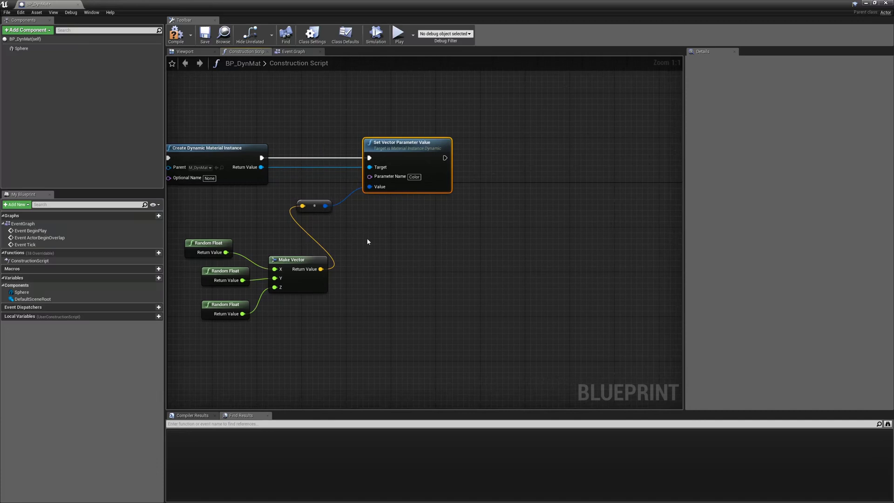
right_click_drag(368, 239, 380, 244)
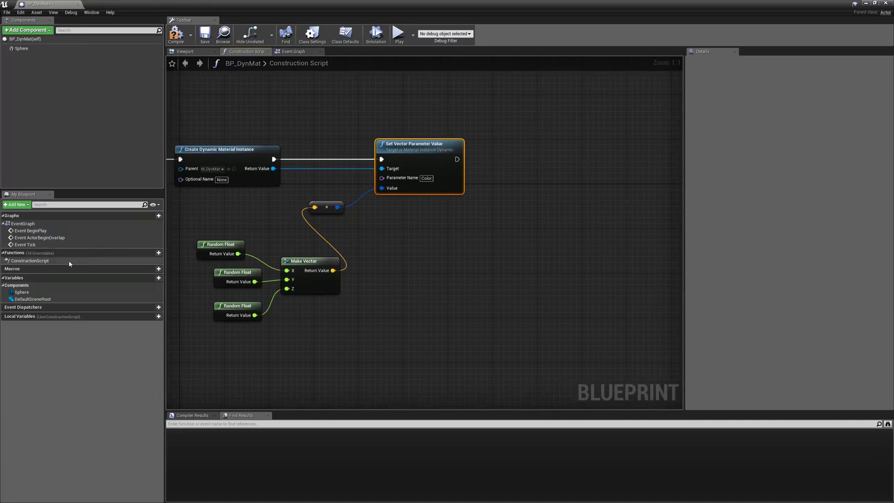
Add a reference to the Sphere component and create a Set Material node from it.
left_click_drag(21, 48, 519, 242)
type("set")
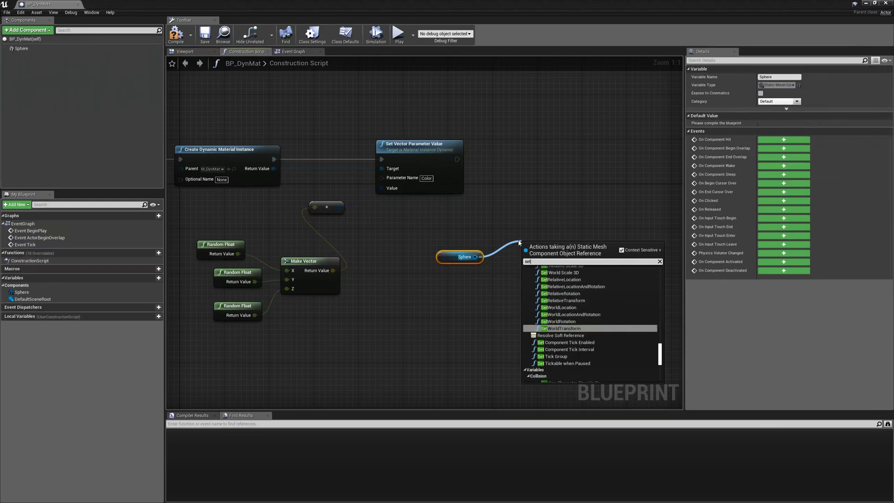
type(" material")
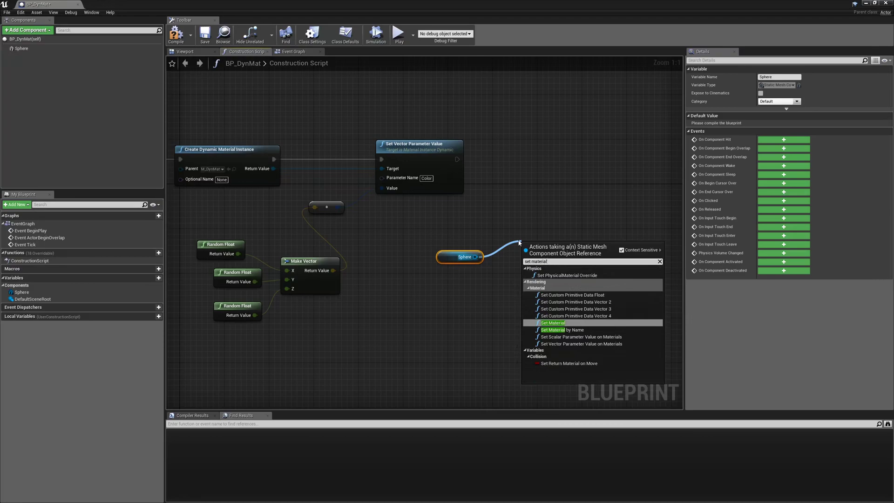
key("Return")
Wire the dynamic instance's Return Value into Set Material through a reroute point, link its execution after Set Vector Parameter Value, and tidy the nodes.
left_click_drag(274, 168, 528, 290)
left_click_drag(462, 160, 565, 152)
double_click(420, 247)
left_click_drag(450, 255, 478, 176)
Compile and save the BP_DynMat Blueprint, and close its editor.
right_click_drag(512, 254, 492, 257)
key("Home")
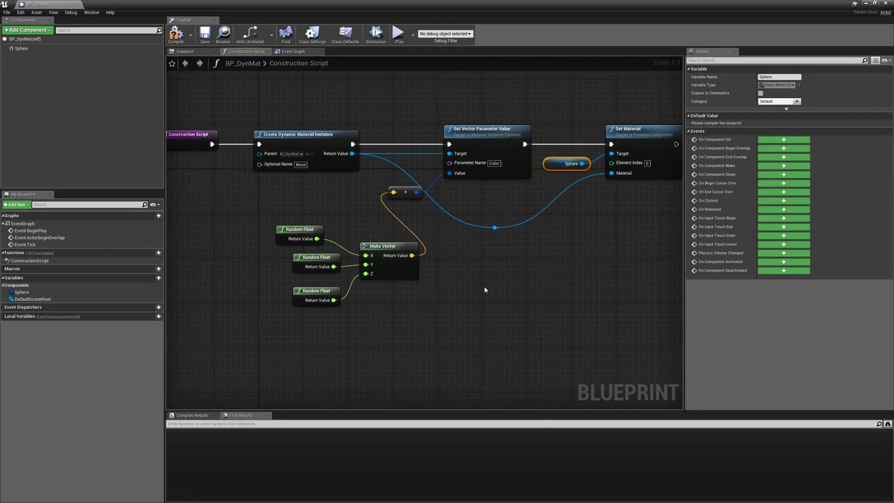
left_click(177, 33)
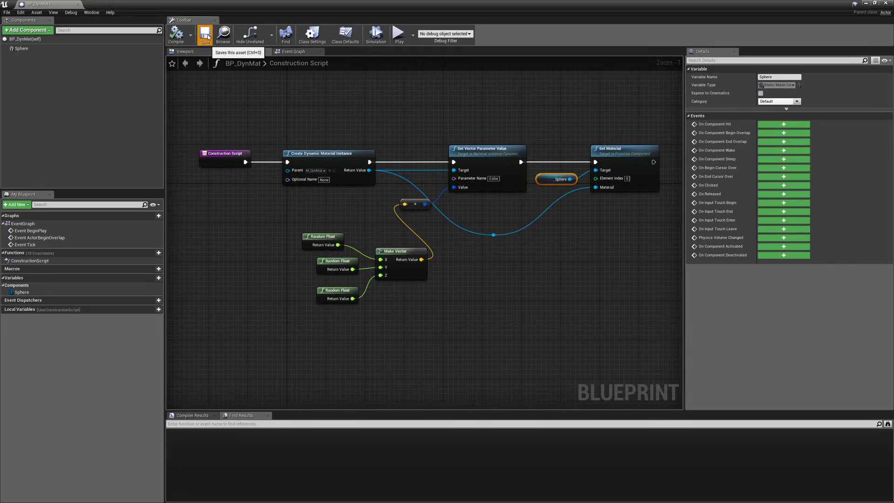
left_click(77, 5)
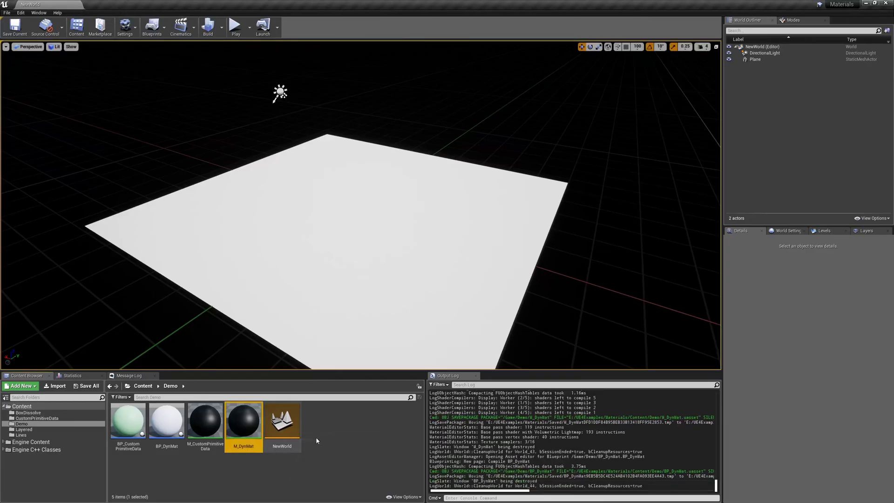
Place four BP_DynMat spheres on the plane and save the level.
left_click_drag(166, 422, 278, 223)
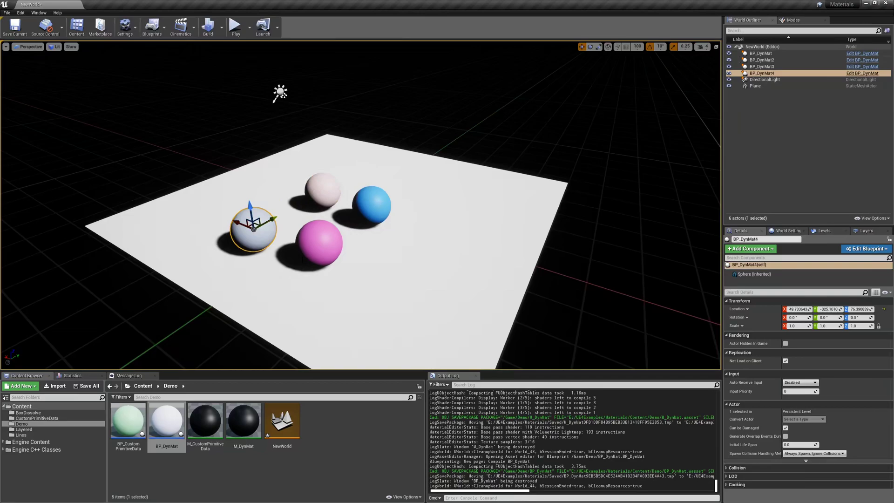
left_click(14, 26)
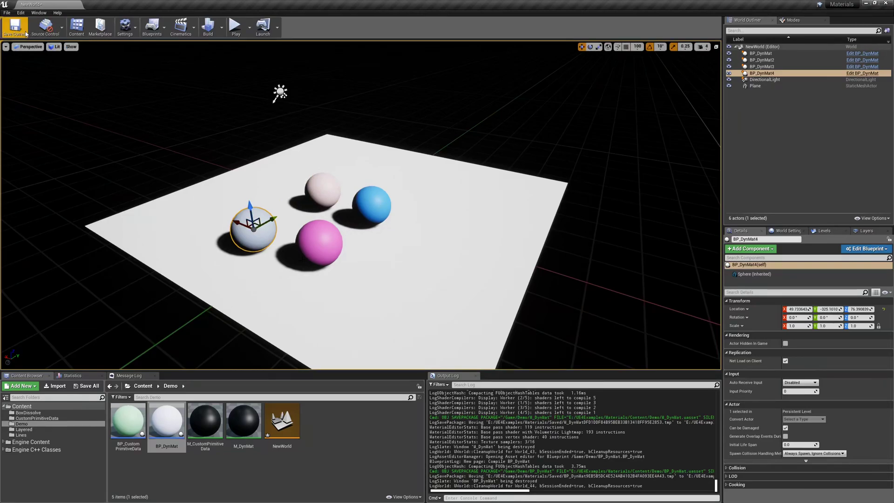
Delete the four BP_DynMat spheres from the plane and save the level.
left_click(317, 240)
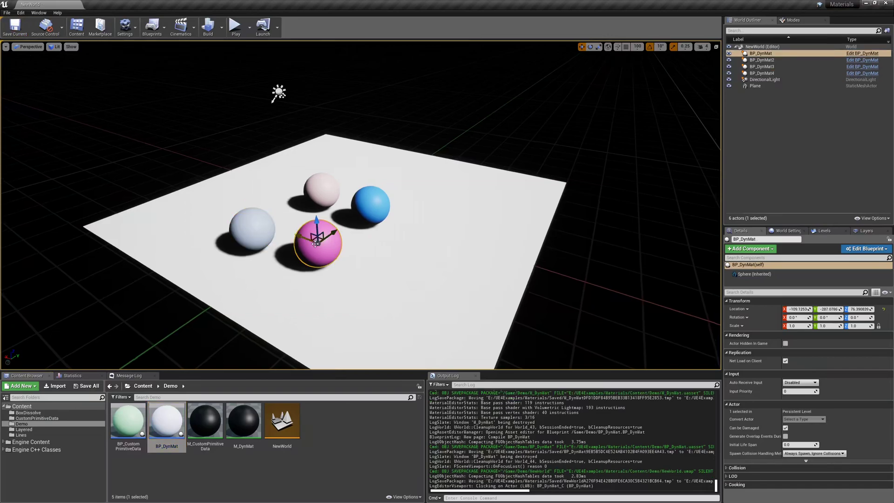
key("Delete")
left_click(366, 203)
key("Delete")
left_click(335, 186)
key("Delete")
left_click(264, 227)
key("Delete")
right_click_drag(278, 272, 278, 273)
key("ctrl+s")
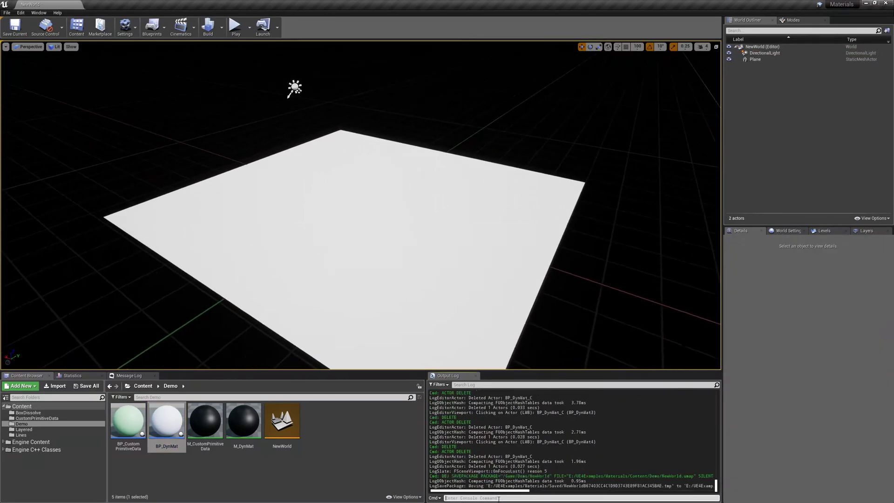
Display the scene rendering statistics over the viewport with the console command stat scenerendering.
left_click(498, 499)
type("stat scene")
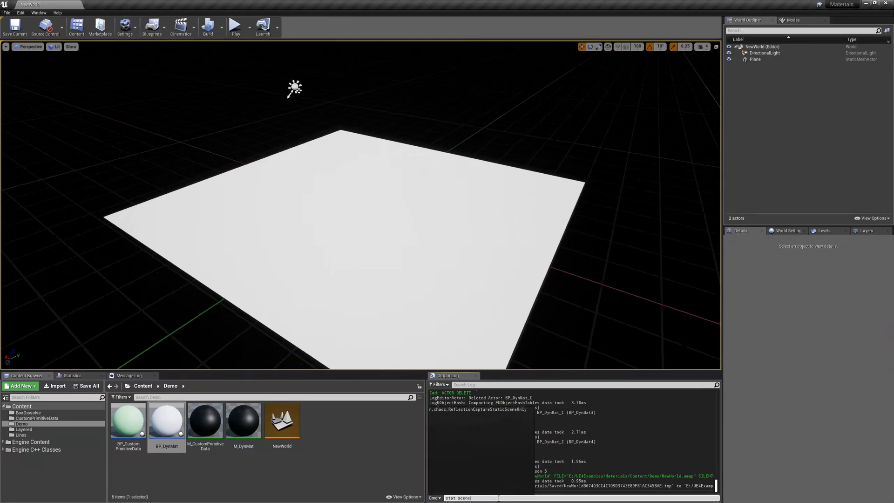
type("rendering")
key("Return")
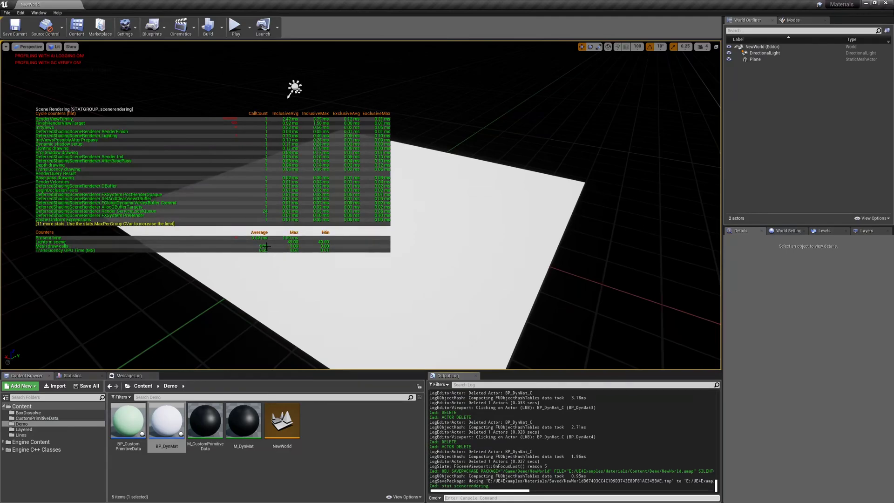
right_click_drag(444, 273, 422, 279)
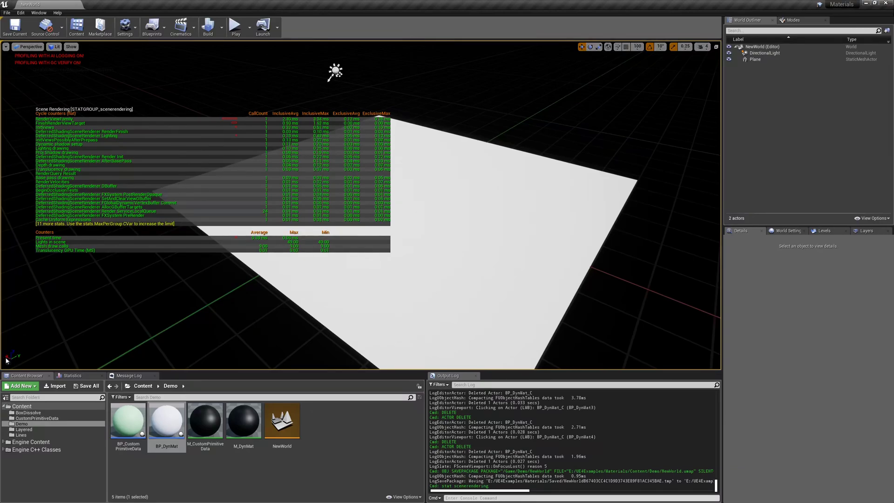
right_click_drag(295, 306, 333, 299)
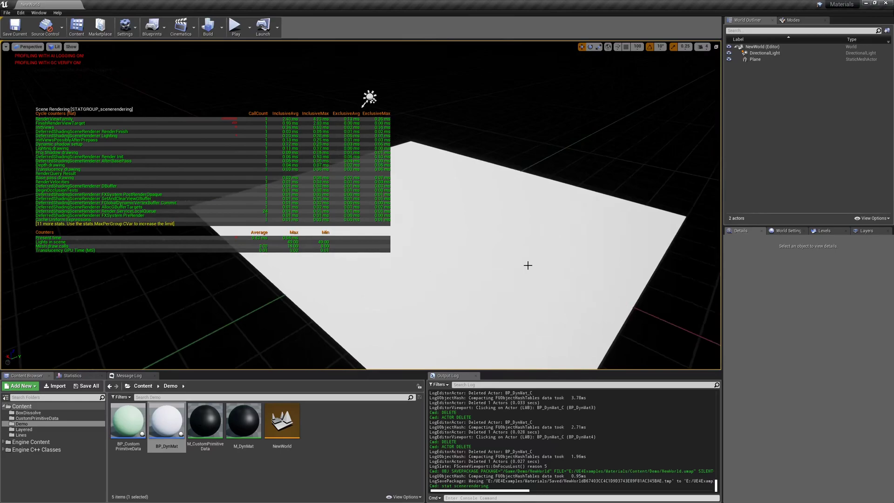
Play the level in the viewport to check the rendering statistics for the empty plane, and stop it.
left_click(236, 32)
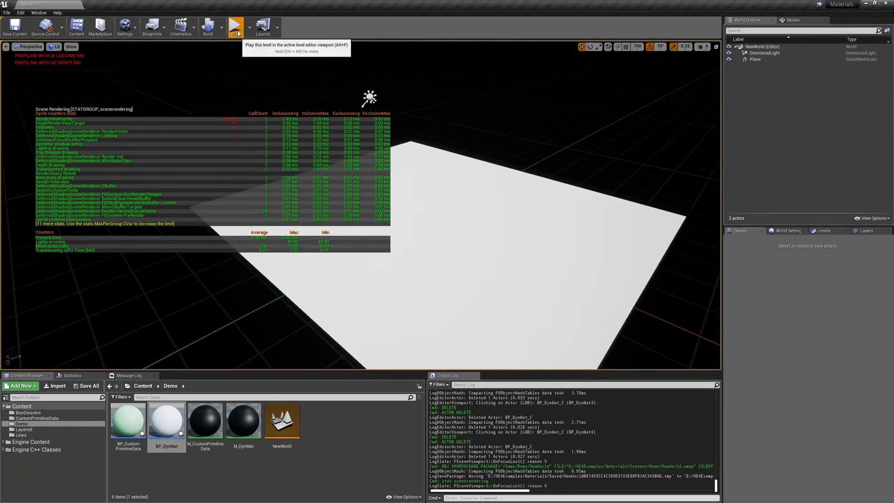
left_click(289, 200)
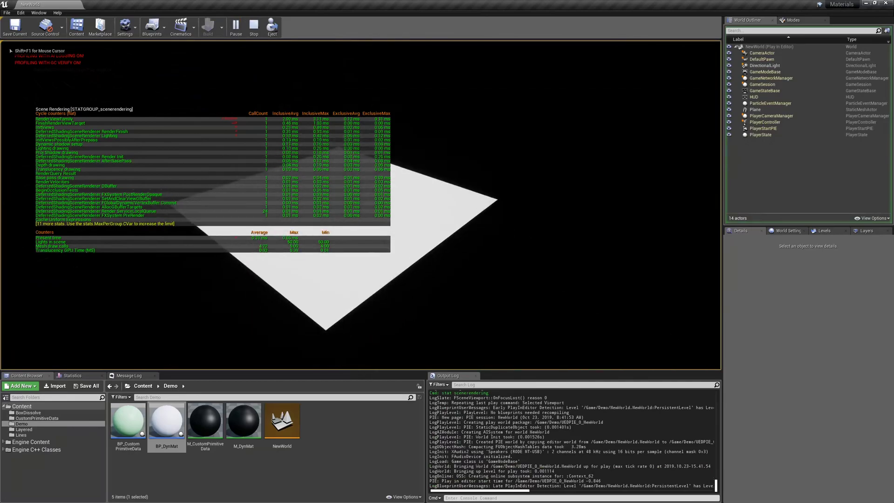
key("Escape")
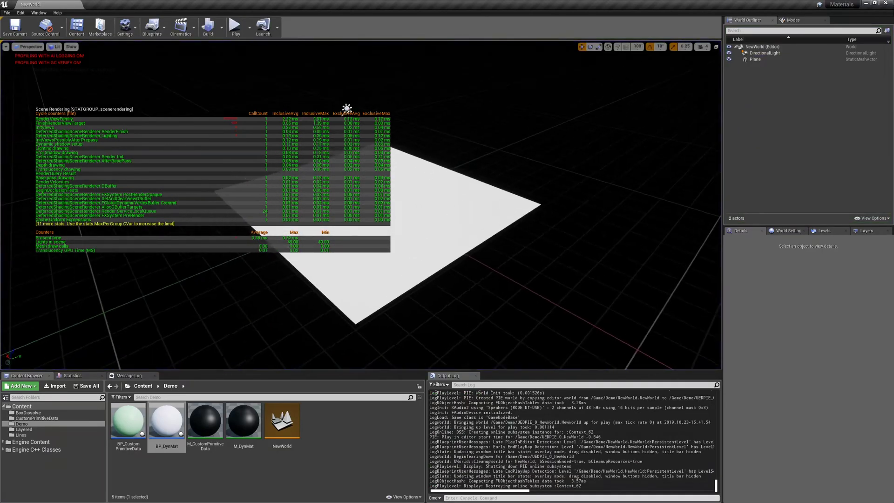
Find the Player Start actor among the placeable classes and place it in the level beside the plane.
left_click(792, 20)
left_click(766, 47)
type("plane")
key("Escape")
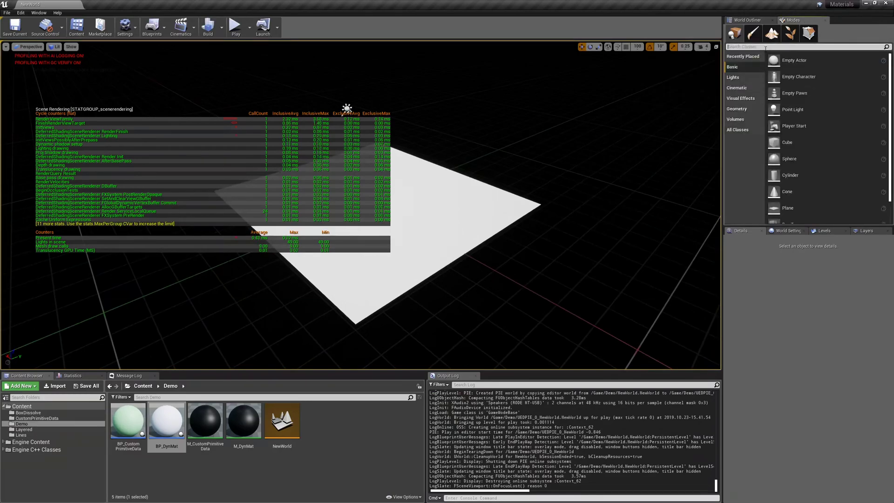
type("start")
left_click_drag(754, 60, 531, 233)
right_click_drag(530, 233, 531, 233)
Rotate the Player Start to face the plane and move it farther away from it.
key("e")
left_click_drag(535, 222, 543, 242)
key("w")
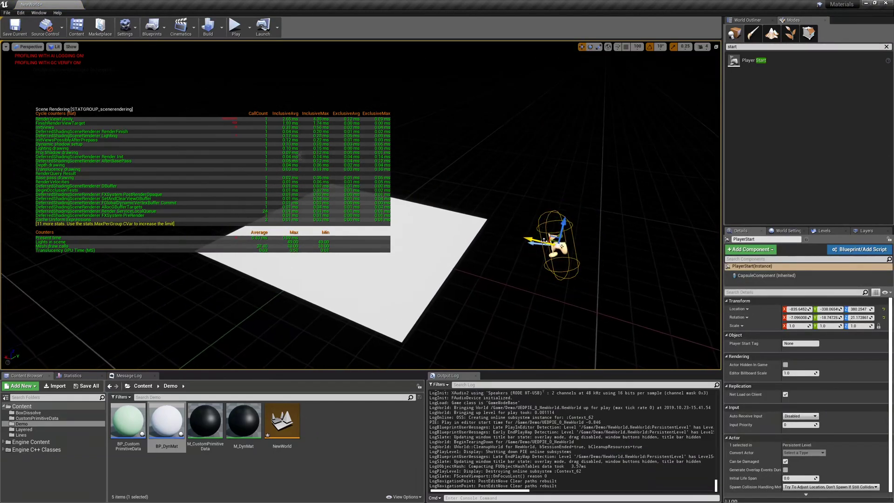
left_click_drag(545, 242, 657, 250)
Play the level with the player spawning at Default Player Start, rerun it to check the view and statistics, and stop it.
left_click(249, 27)
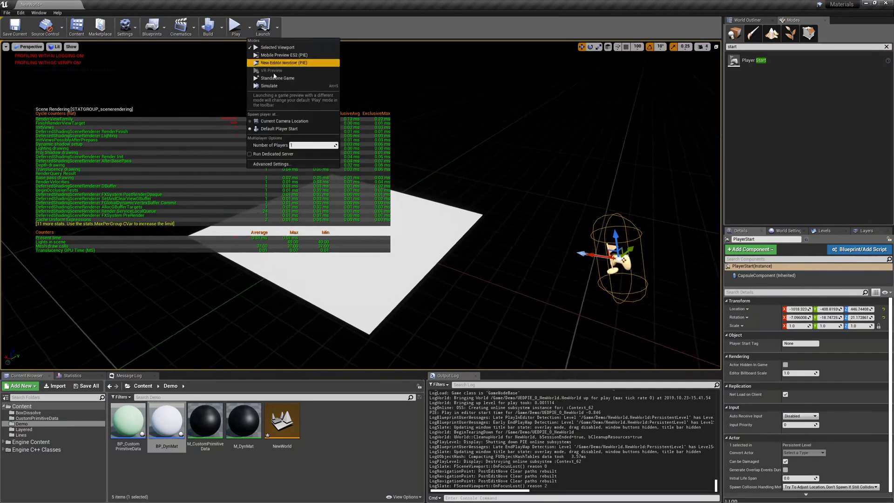
left_click(276, 129)
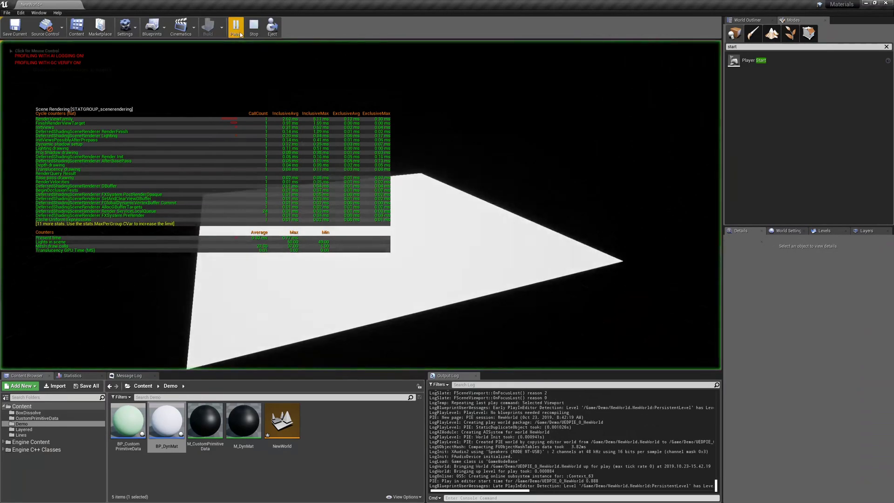
left_click(236, 33)
left_click(235, 30)
left_click(254, 27)
left_click(235, 28)
left_click(337, 123)
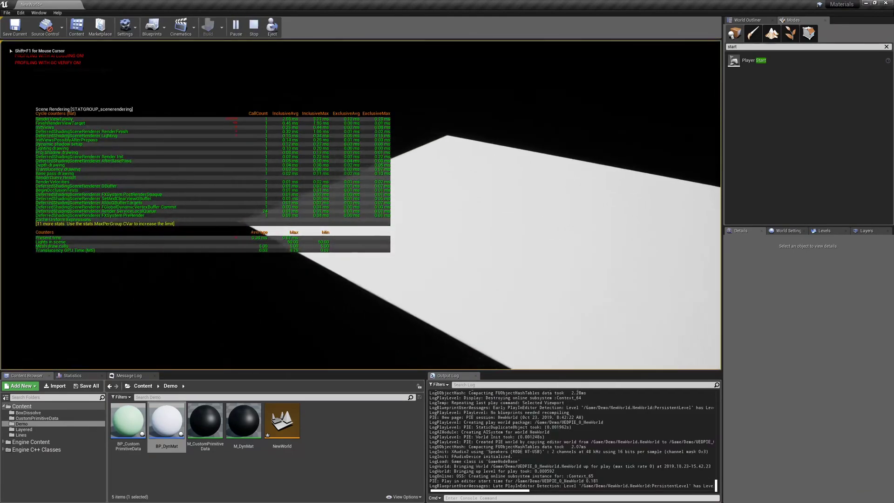
key("Escape")
Place a trial BP_DynMat sphere on the plane, raised slightly above the surface, and delete it.
right_click_drag(542, 283, 558, 275)
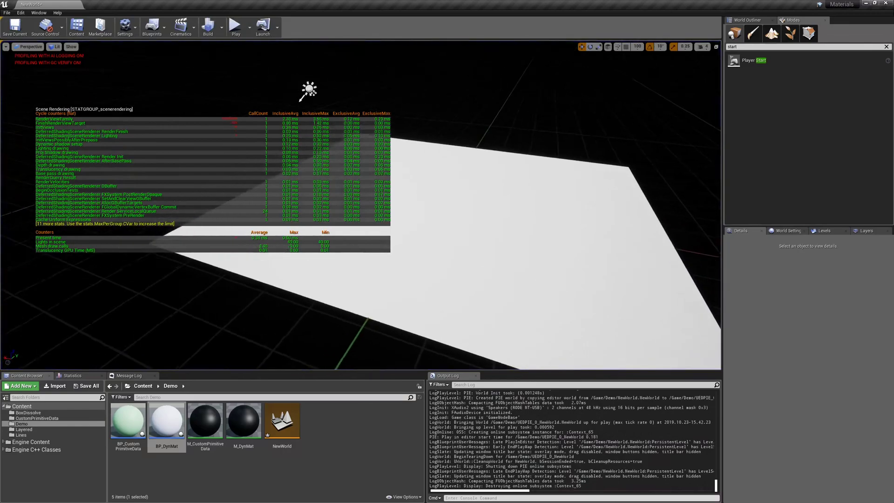
left_click_drag(166, 421, 517, 245)
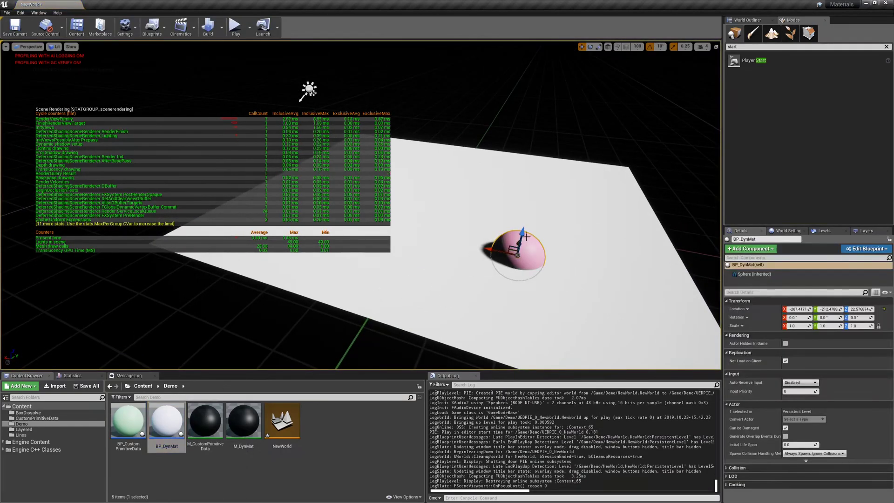
middle_click_drag(582, 251, 443, 236)
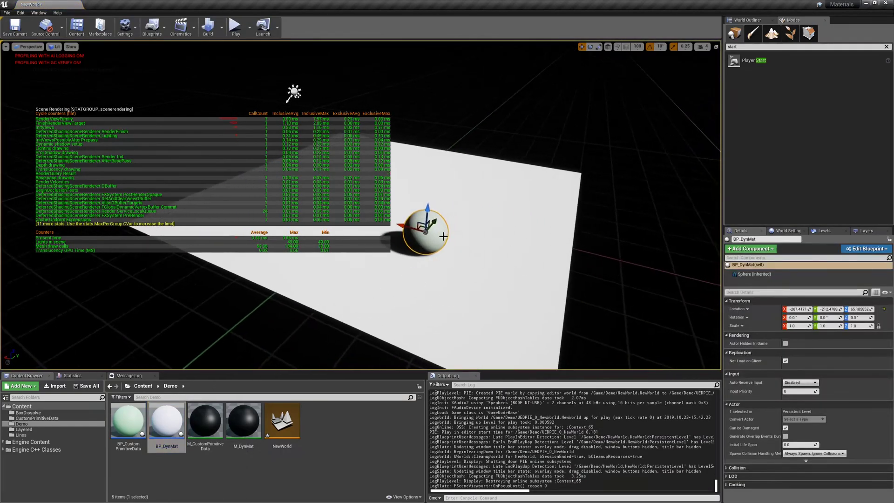
left_click(441, 236)
left_click(441, 238)
key("Delete")
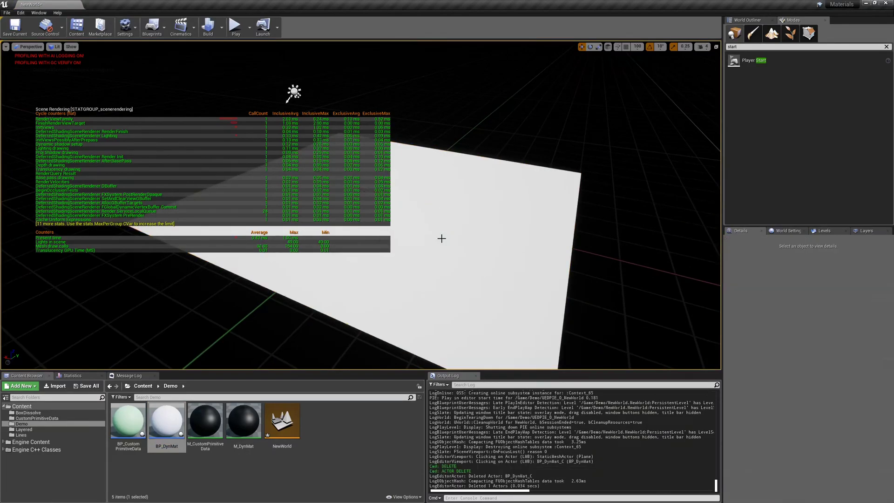
Check the empty plane's mesh draw calls in play mode, and repeat the check with one BP_DynMat sphere placed on the plane.
left_click(234, 28)
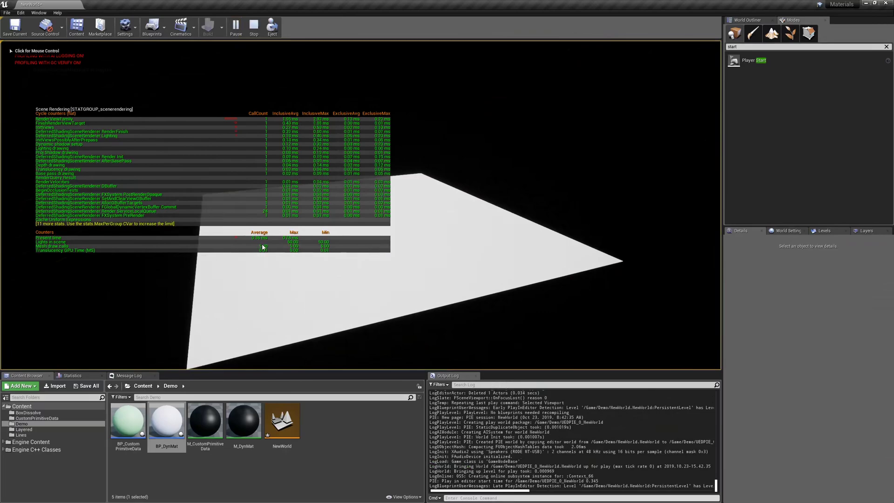
key("Escape")
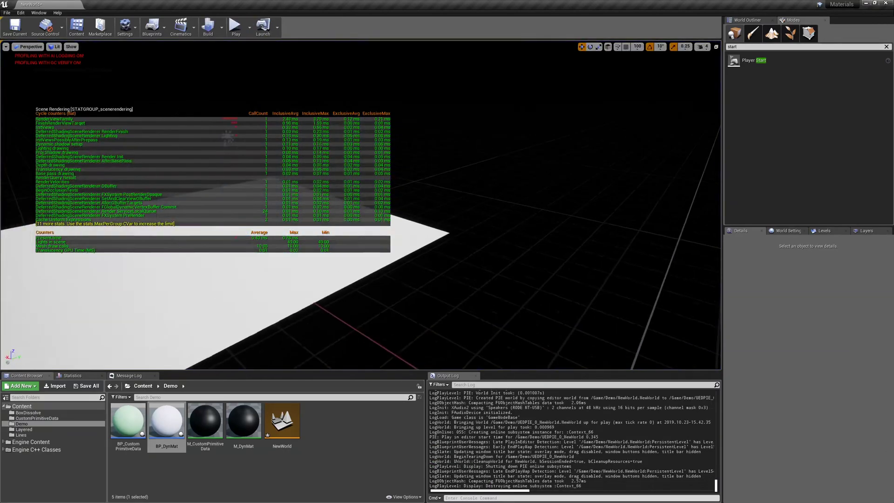
left_click_drag(166, 422, 479, 170)
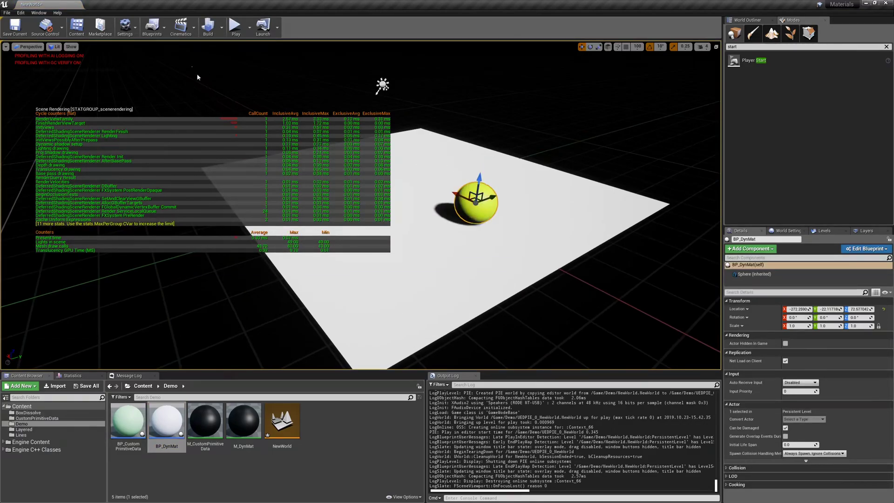
left_click(235, 28)
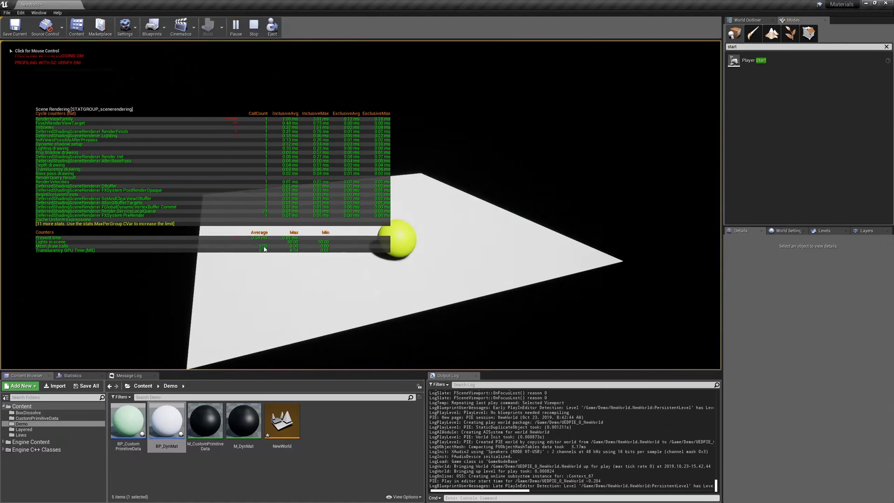
key("Escape")
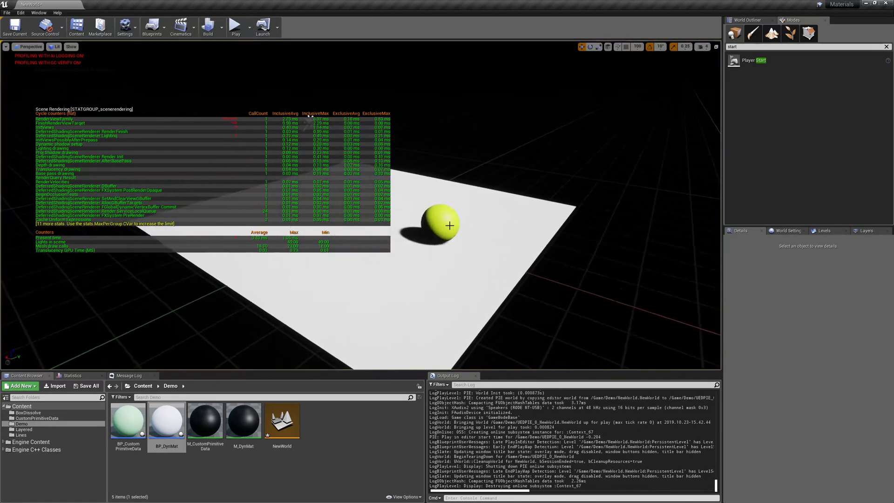
Duplicate the BP_DynMat sphere behind the first, play the level to compare draw calls, and show the World Outliner before stopping.
left_click(449, 225)
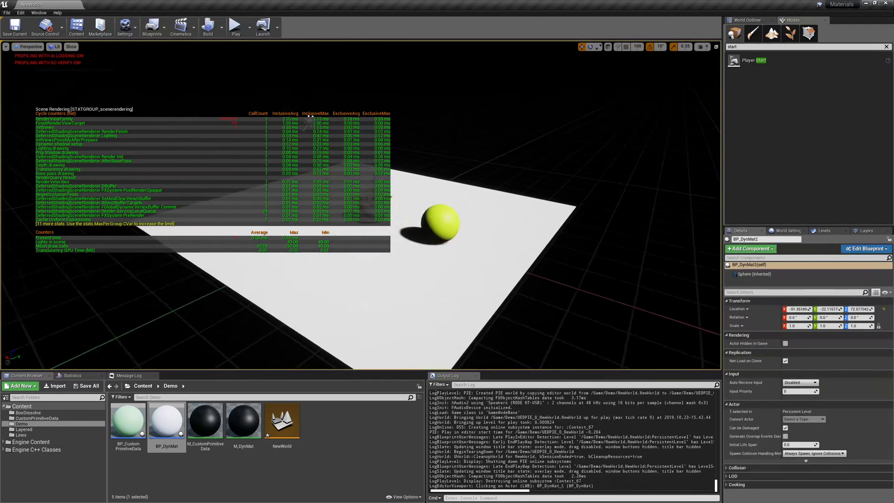
left_click(235, 26)
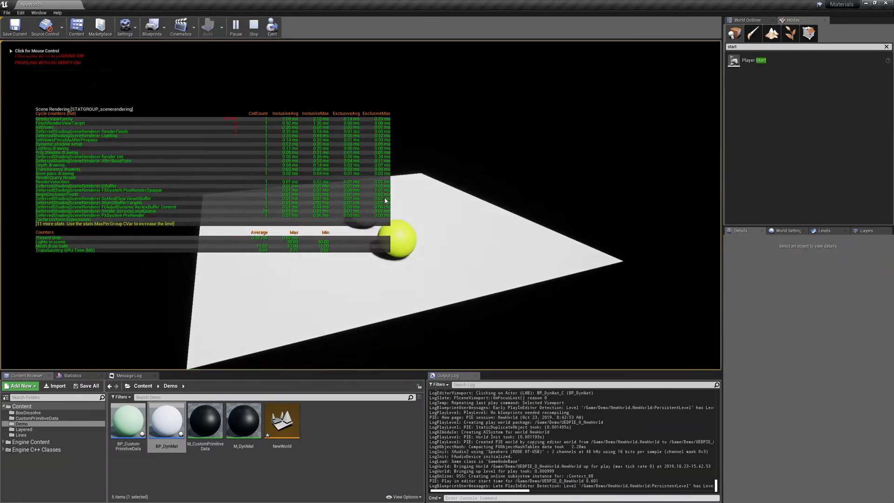
left_click(748, 20)
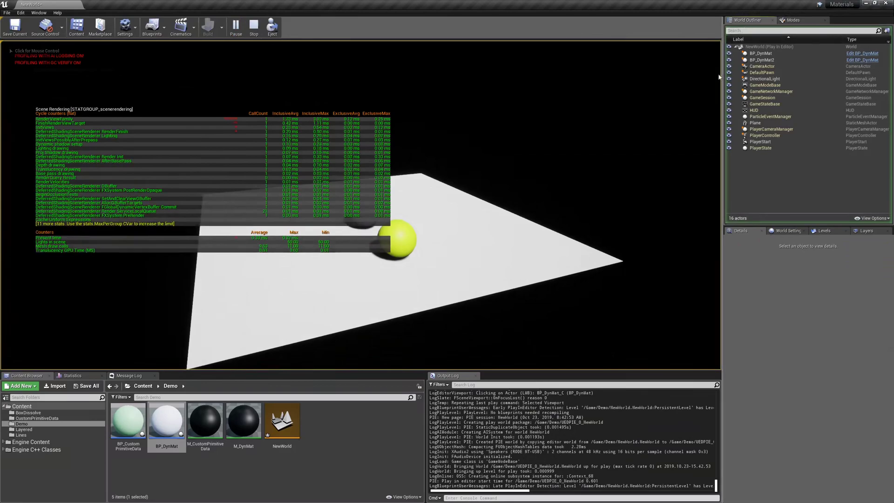
key("Escape")
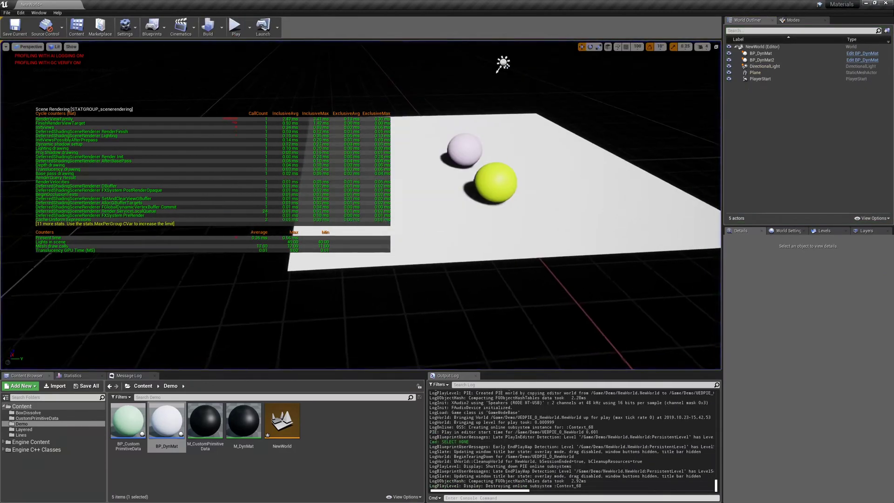
Copy the second BP_DynMat sphere sideways as a third one, and play the level briefly to check the mesh draw calls.
left_click(521, 193)
left_click_drag(534, 195, 480, 196, "alt")
left_click(236, 26)
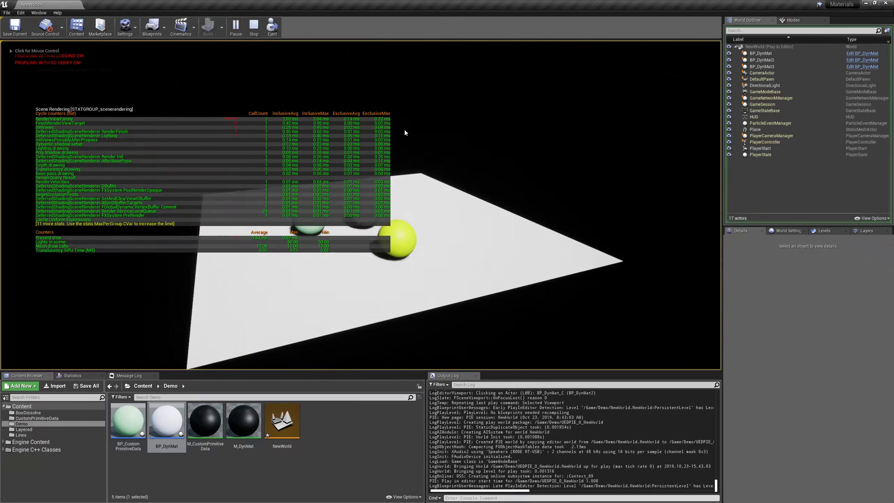
key("Escape")
Copy the third BP_DynMat sphere toward the Player Start as a fourth one, and play the level to check the draw calls.
left_click(421, 207)
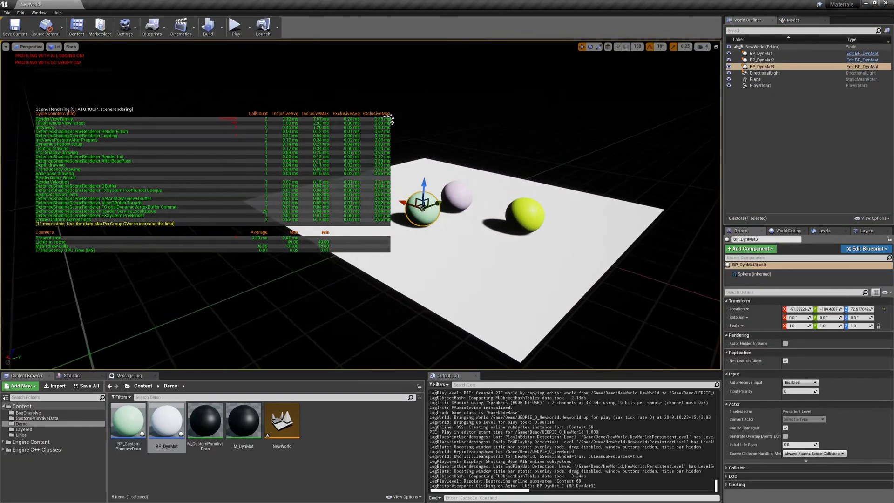
left_click_drag(404, 202, 457, 229, "alt")
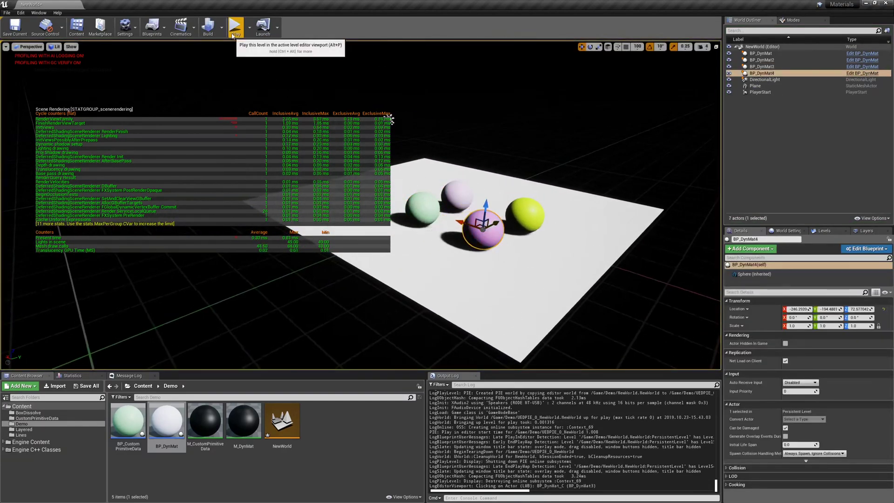
left_click(235, 29)
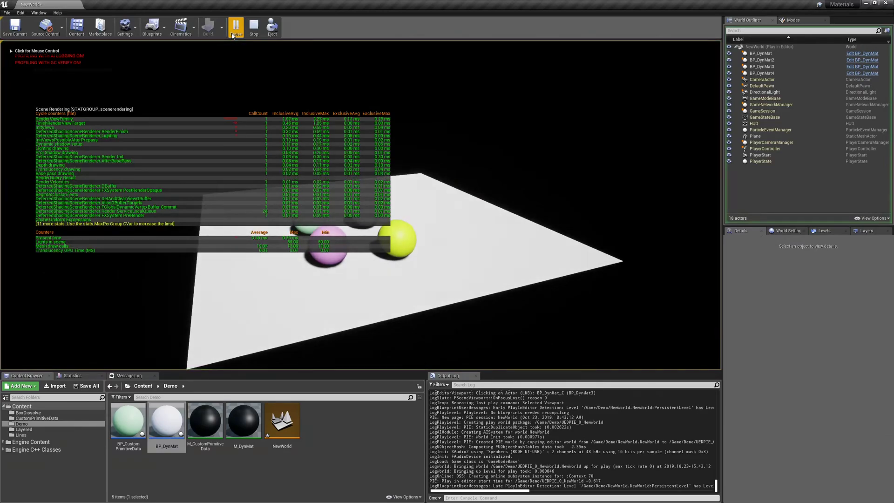
key("Escape")
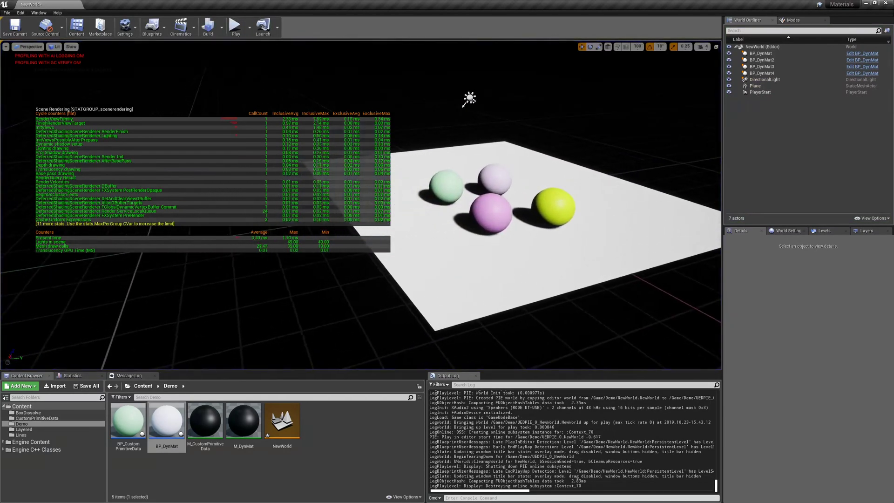
Copy the fourth BP_DynMat sphere sideways as a fifth one, play the level to check the draw calls, and stop it.
left_click(492, 210)
left_click_drag(508, 212, 459, 226, "alt")
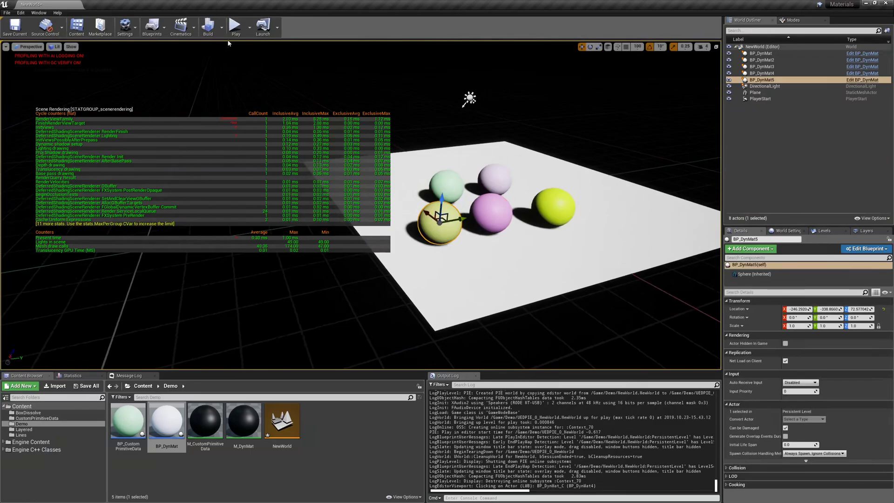
left_click(235, 28)
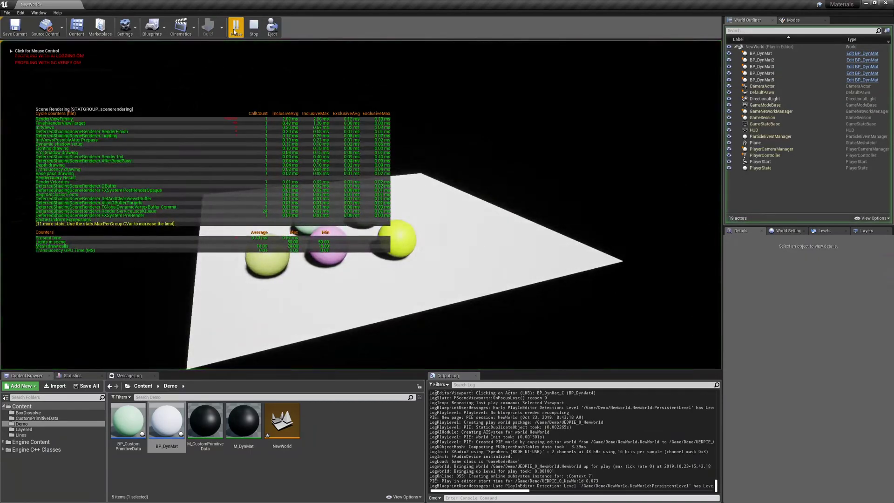
left_click(254, 27)
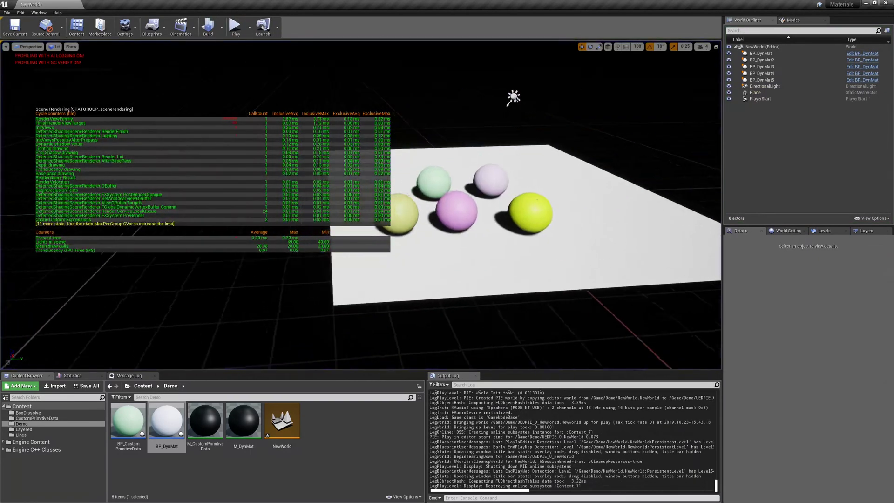
Delete all five BP_DynMat spheres from the plane.
right_click_drag(462, 197, 462, 198)
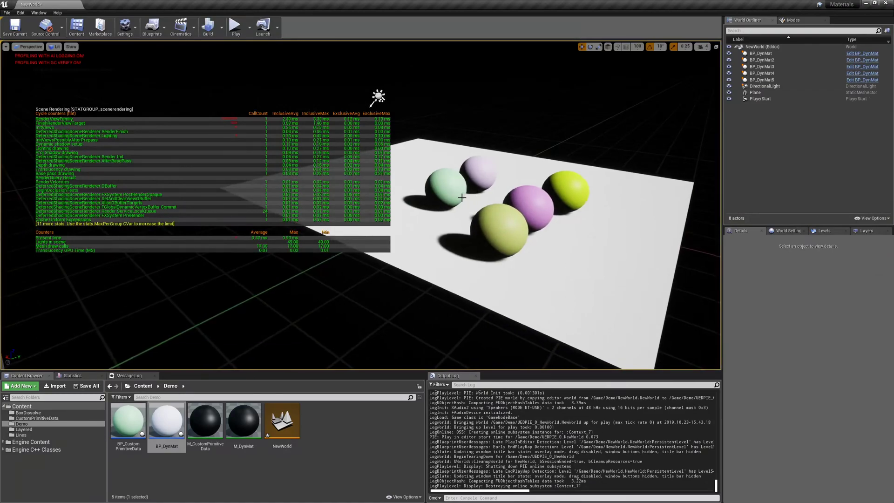
right_click_drag(461, 198, 445, 206)
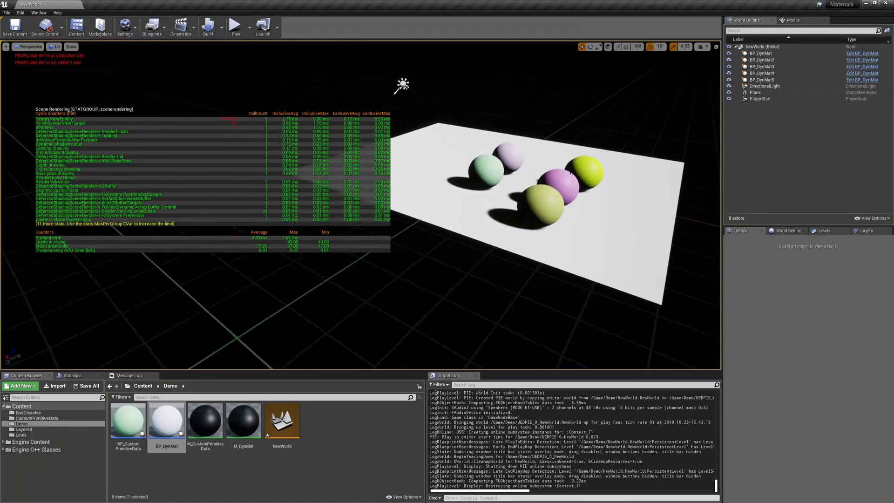
left_click(581, 172)
key("Delete")
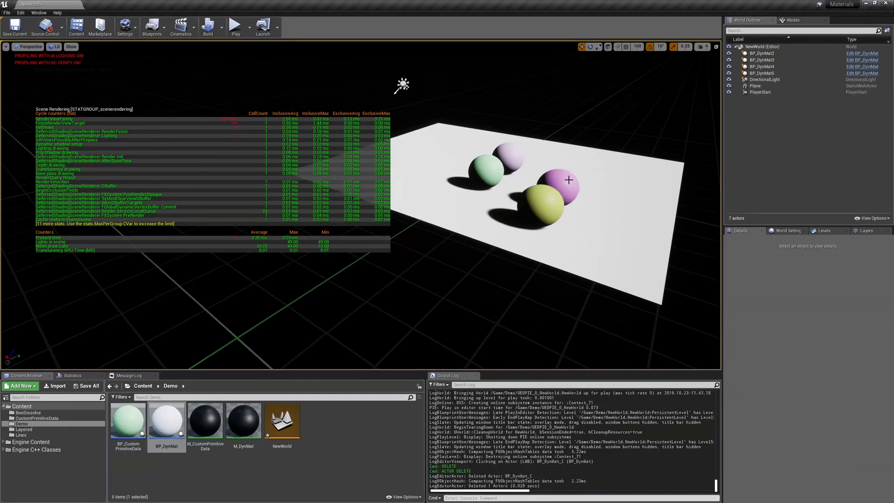
left_click(561, 184)
key("Delete")
left_click(542, 200)
key("Delete")
left_click(498, 166)
key("Delete")
left_click(490, 174)
key("Delete")
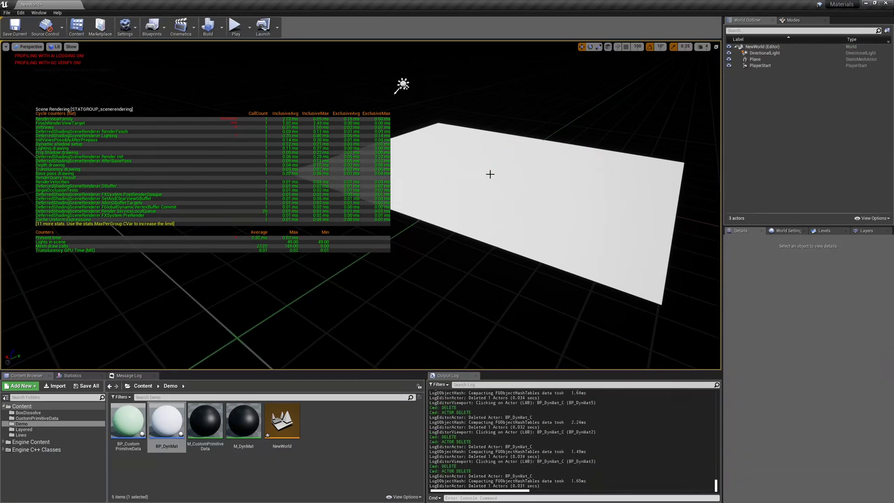
Recheck the empty plane's draw calls in play mode, and repeat the check with one BP_CustomPrimitiveData sphere placed on the plane.
left_click(235, 27)
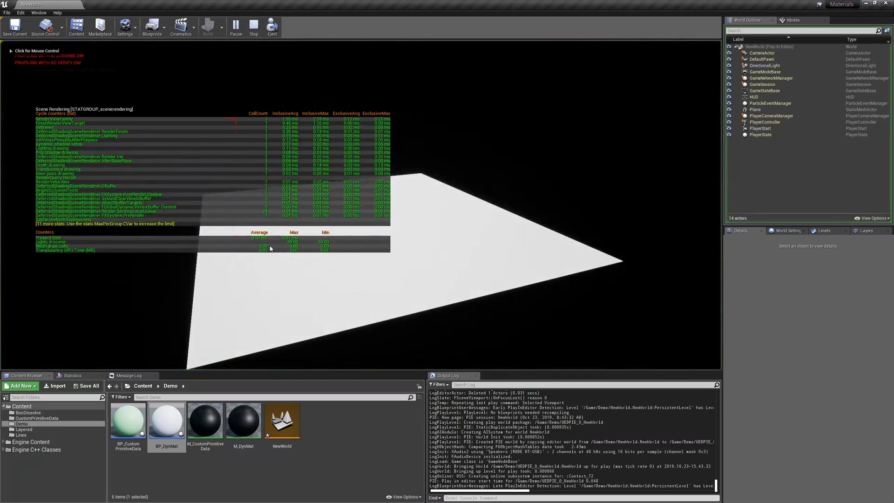
key("Escape")
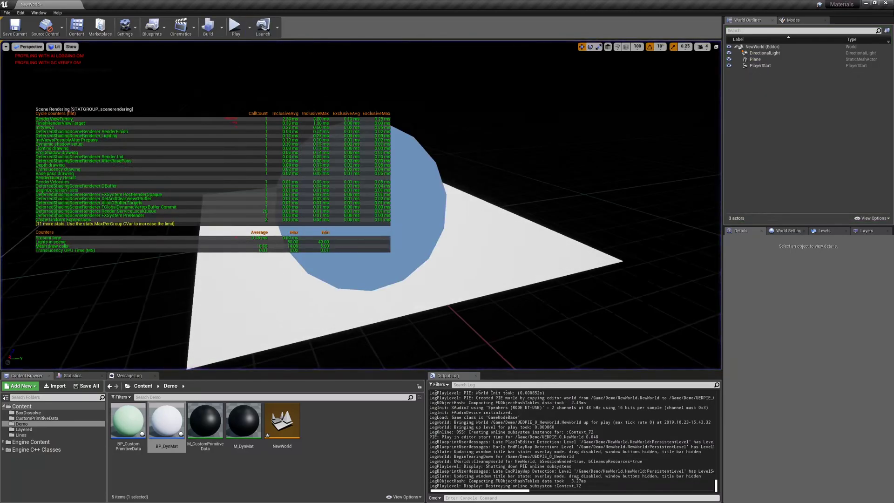
right_click_drag(605, 138, 535, 168)
left_click_drag(128, 420, 466, 284)
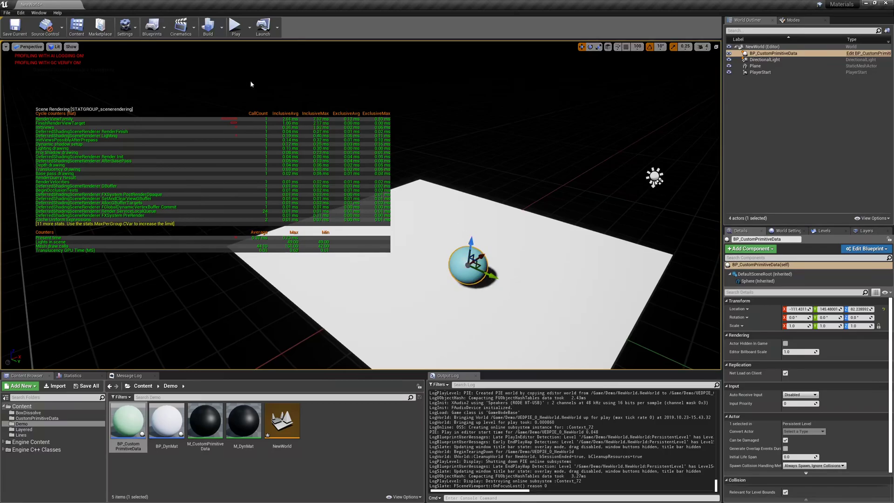
left_click(236, 31)
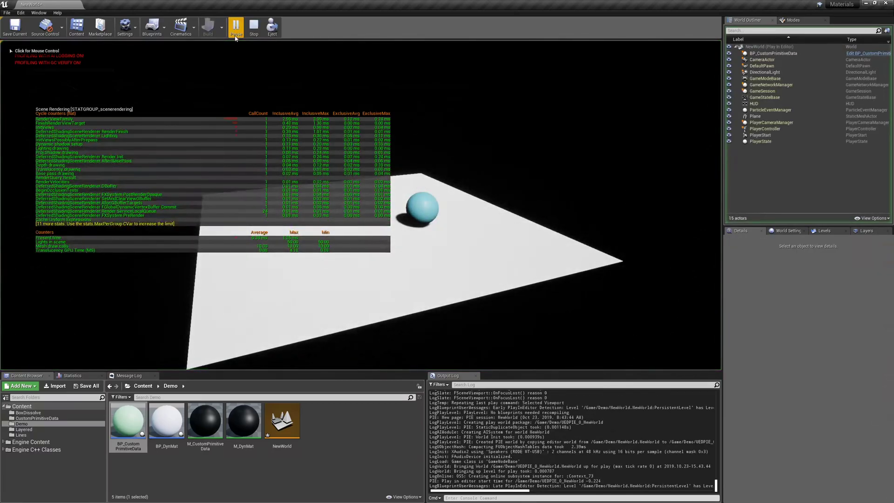
left_click(253, 27)
Duplicate the BP_CustomPrimitiveData sphere beside the first, and play the level with both spheres to compare the draw calls.
right_click_drag(423, 184, 584, 225)
left_click(536, 182)
left_click_drag(553, 185, 513, 190, "alt")
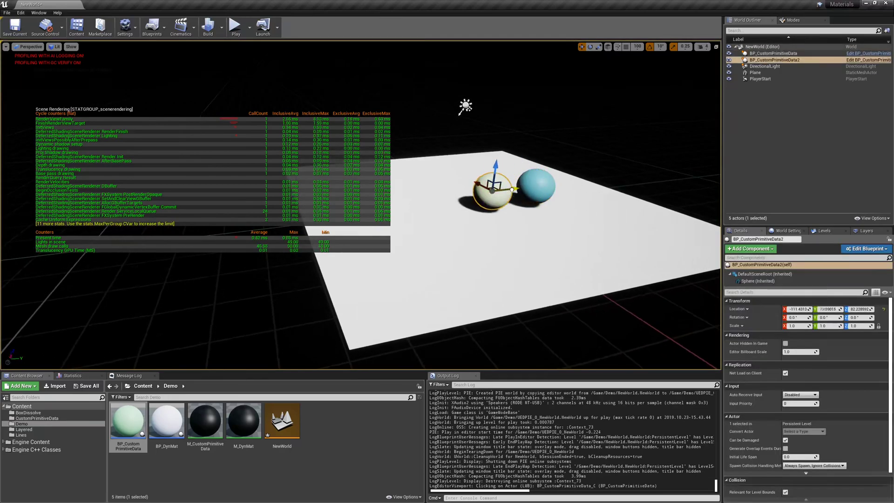
left_click(236, 27)
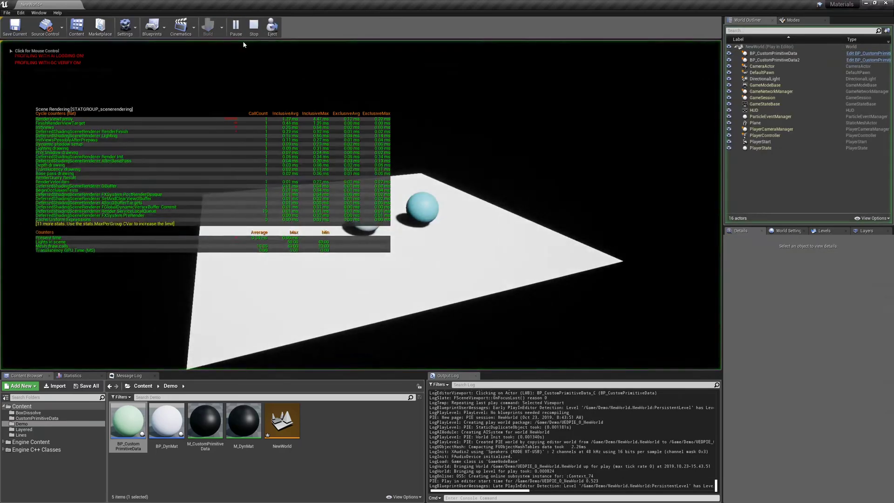
left_click(254, 27)
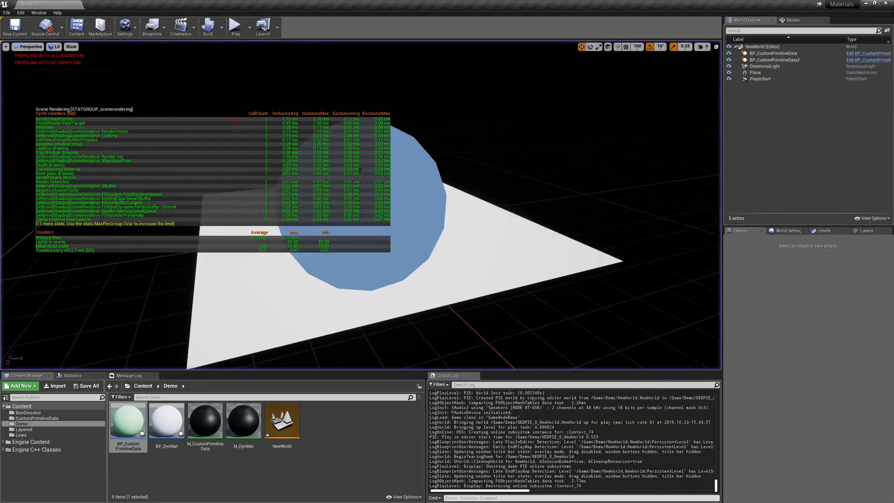
Copy the second BP_CustomPrimitiveData sphere sideways to form a row of three, and play the level to check the draw calls.
scroll(591, 203, "up", 2)
left_click(591, 203)
left_click_drag(591, 203, 573, 205, "alt")
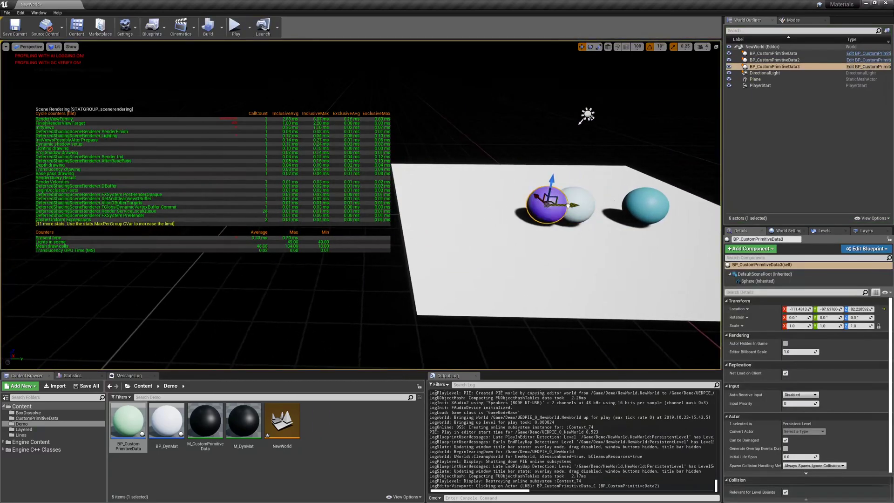
left_click(235, 26)
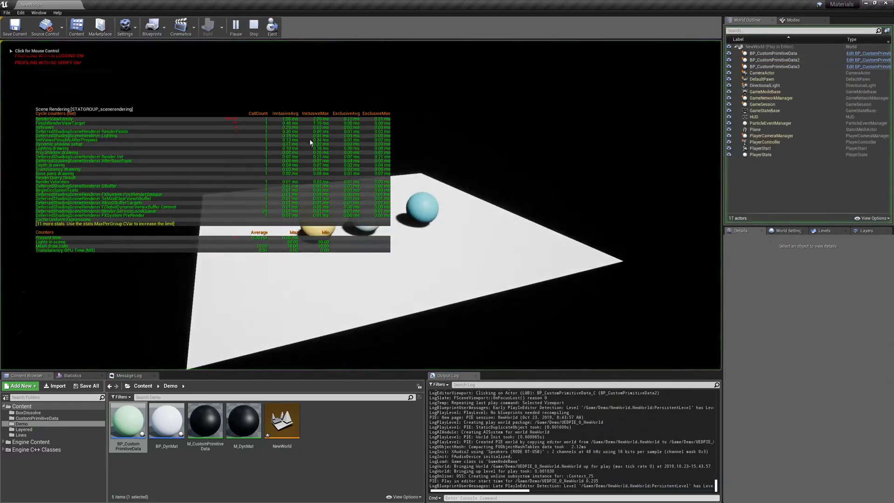
key("Escape")
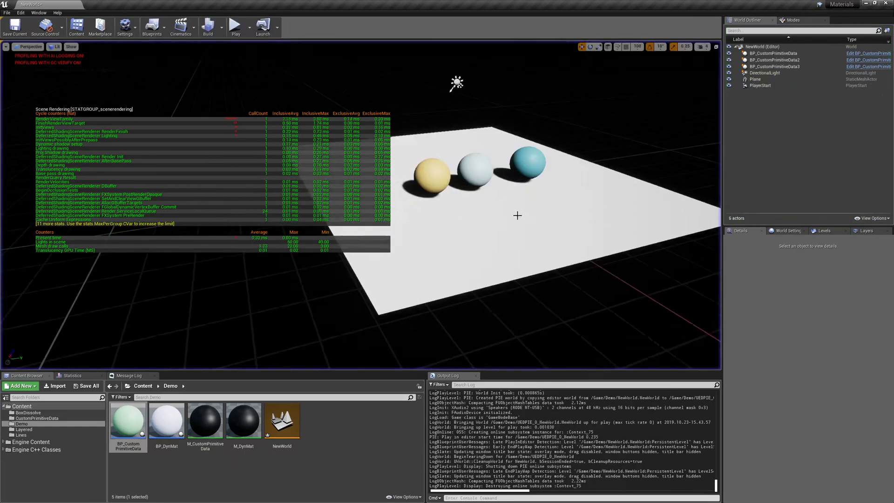
Add four more BP_CustomPrimitiveData copies for seven spheres in all, and play the level to check the mesh draw calls.
left_click(528, 166)
left_click_drag(514, 153, 447, 198, "alt")
left_click(233, 27)
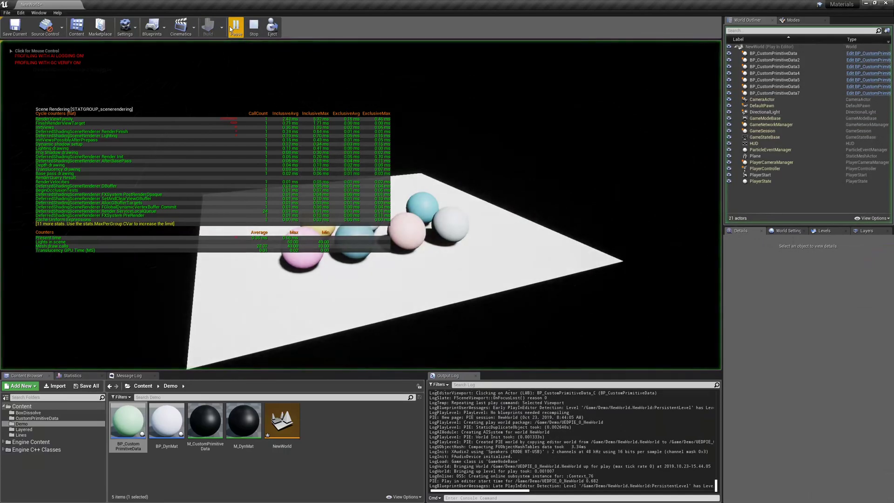